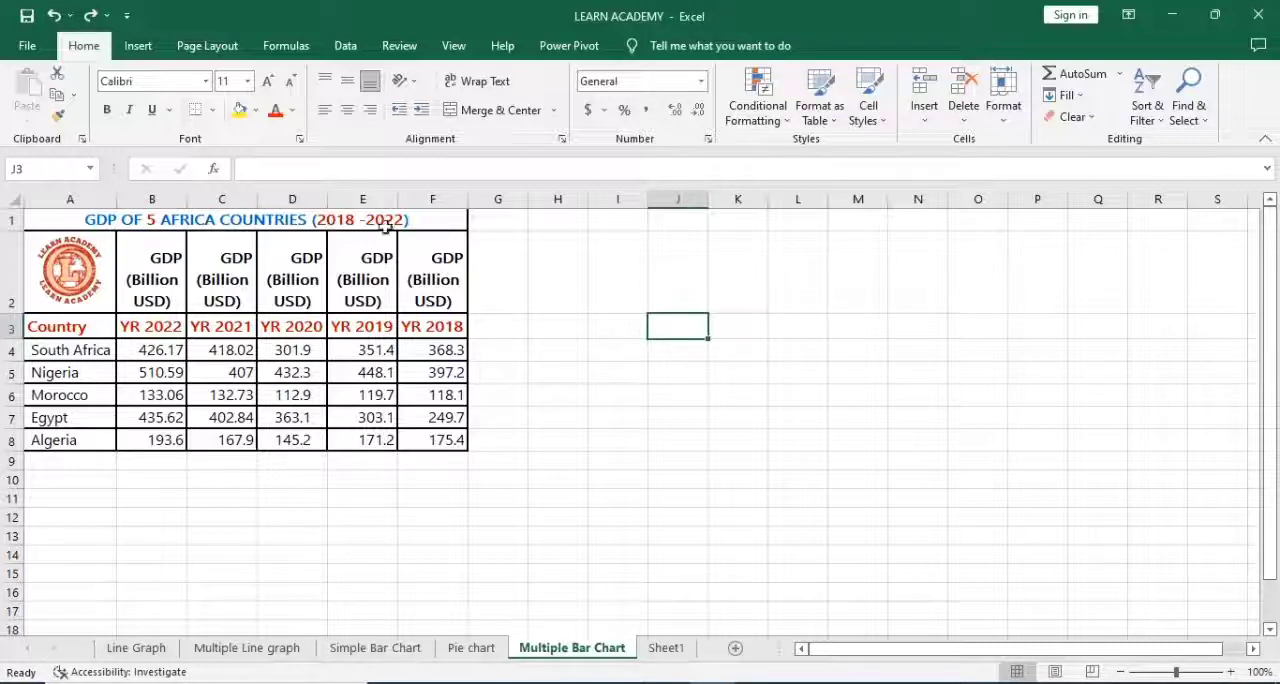
Step: Review the country names, the year headings in row 3 and the GDP values of the table
left_click(96, 356)
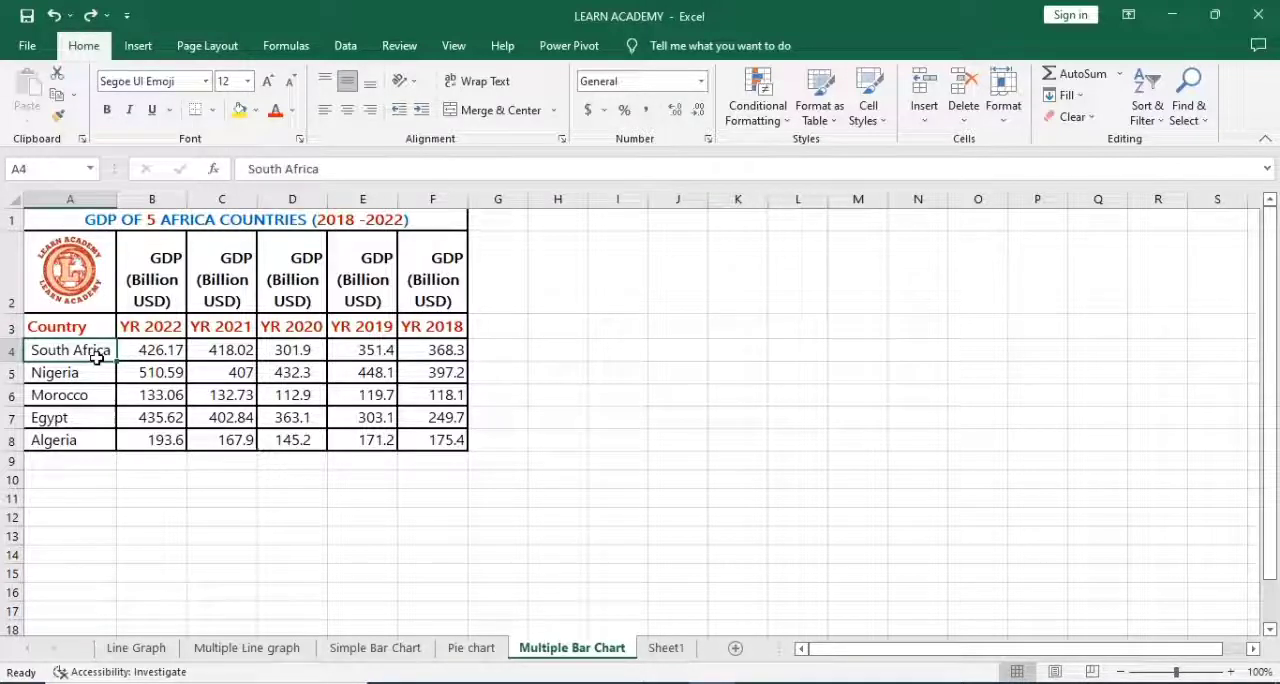
key("Down")
key("Down")
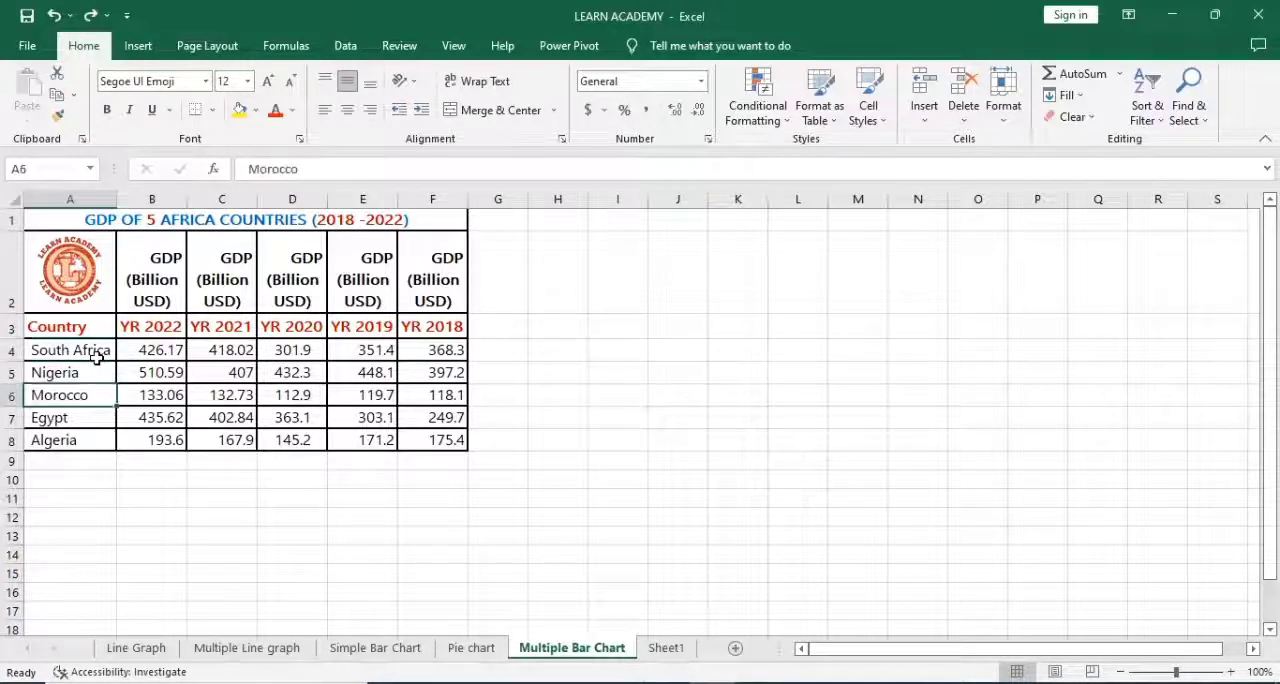
key("Down")
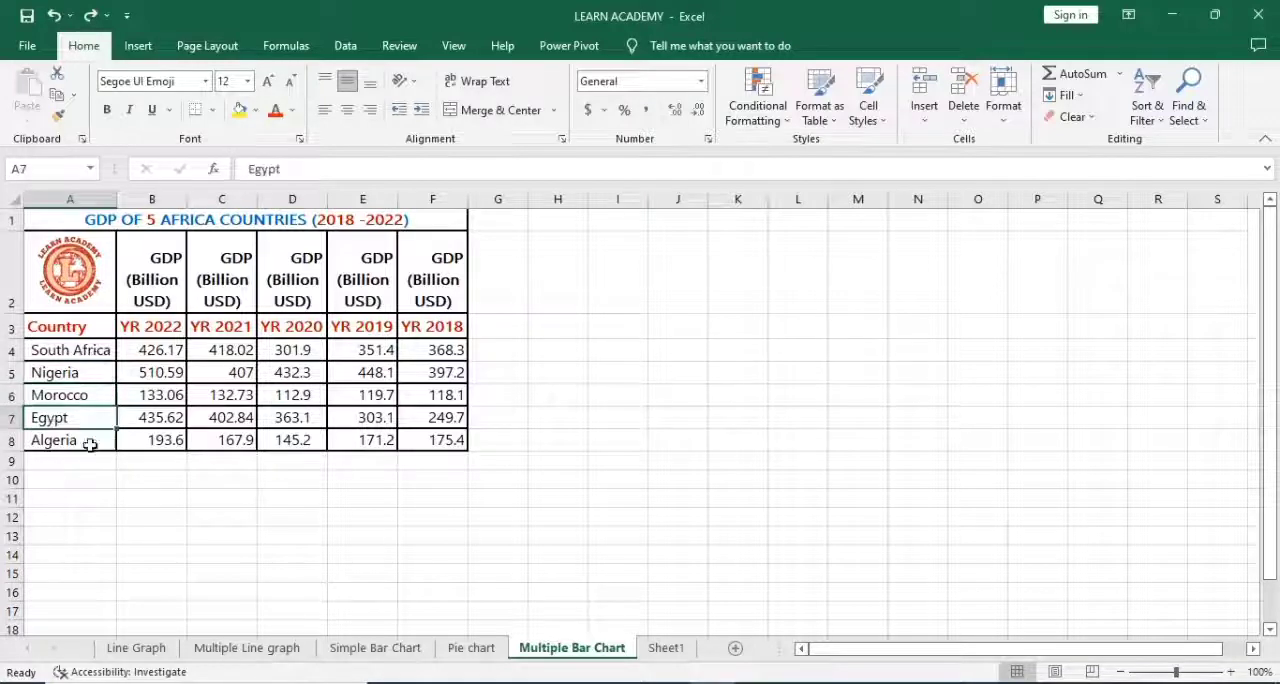
left_click(158, 330)
left_click(12, 326)
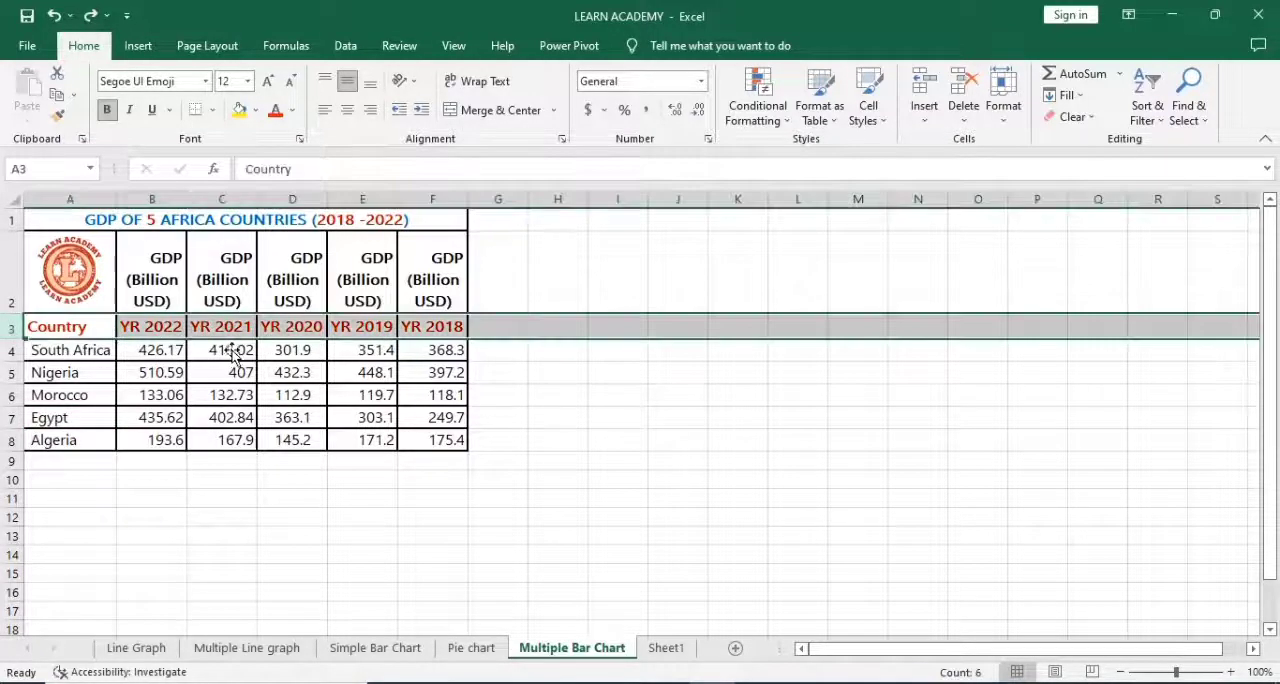
left_click(155, 370)
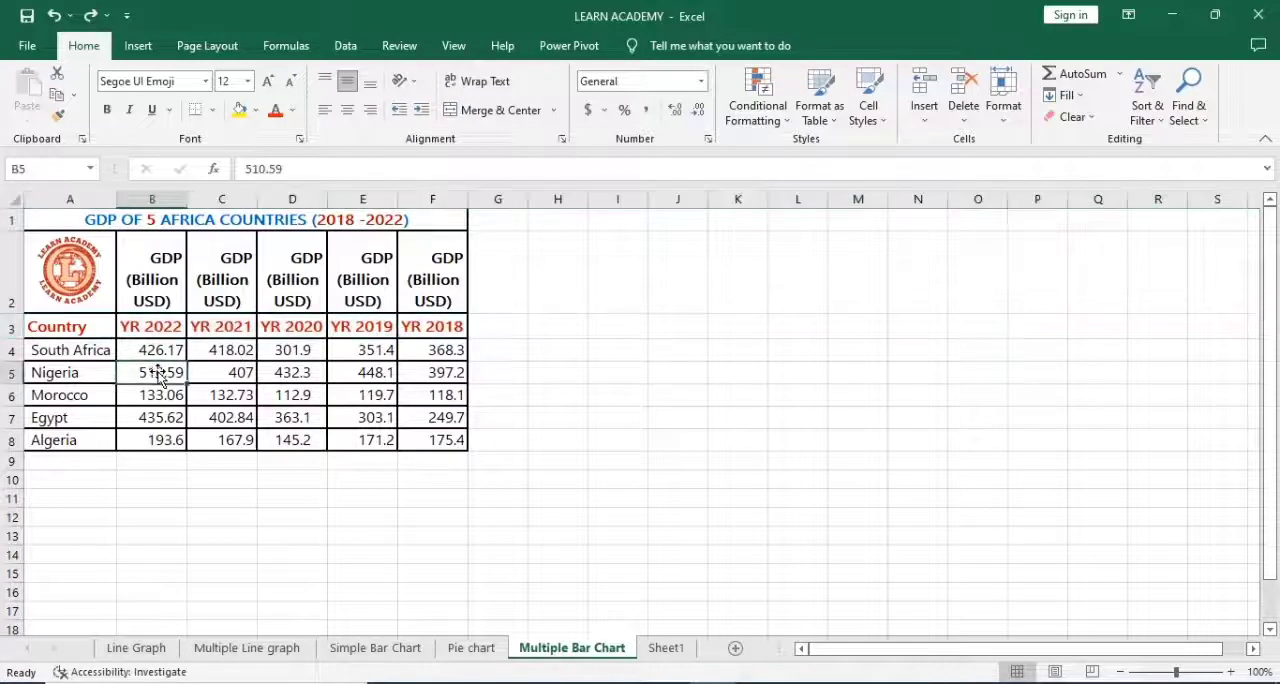
Step: Insert a 2-D clustered column chart from the GDP table range A3:F8
left_click(71, 334)
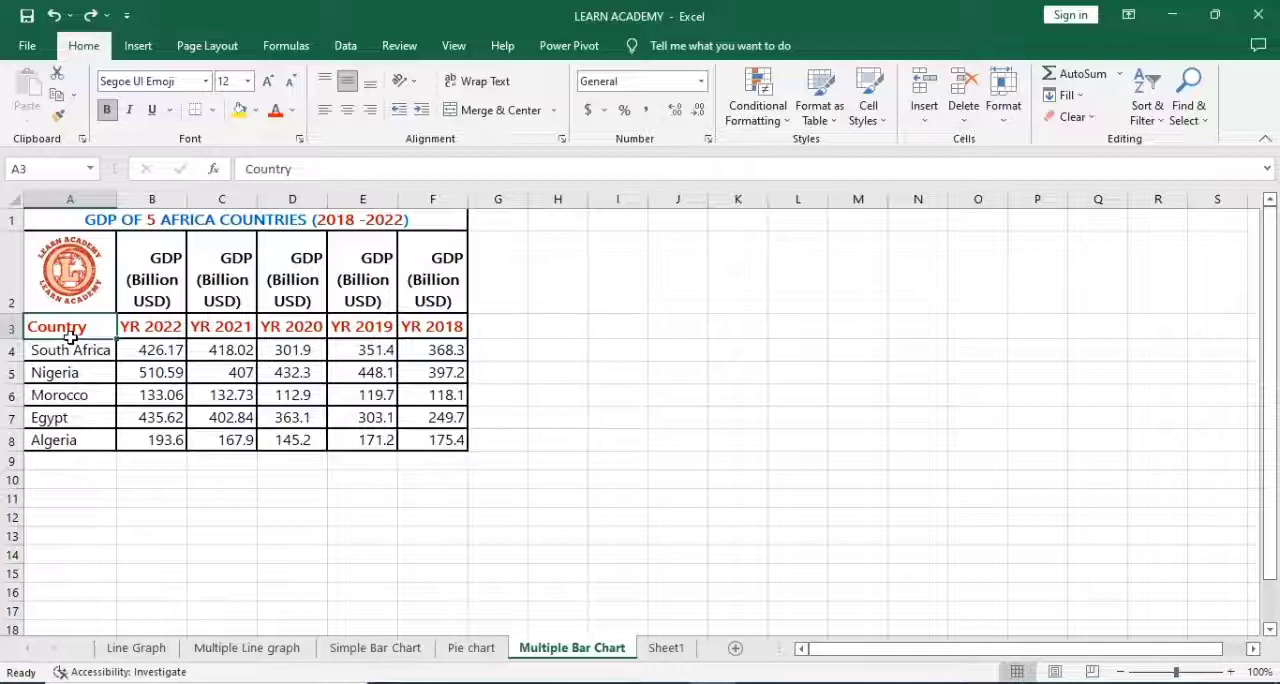
key("shift+Right")
key("shift+Right")
key("shift+Right")
key("shift+Right")
key("shift+Right")
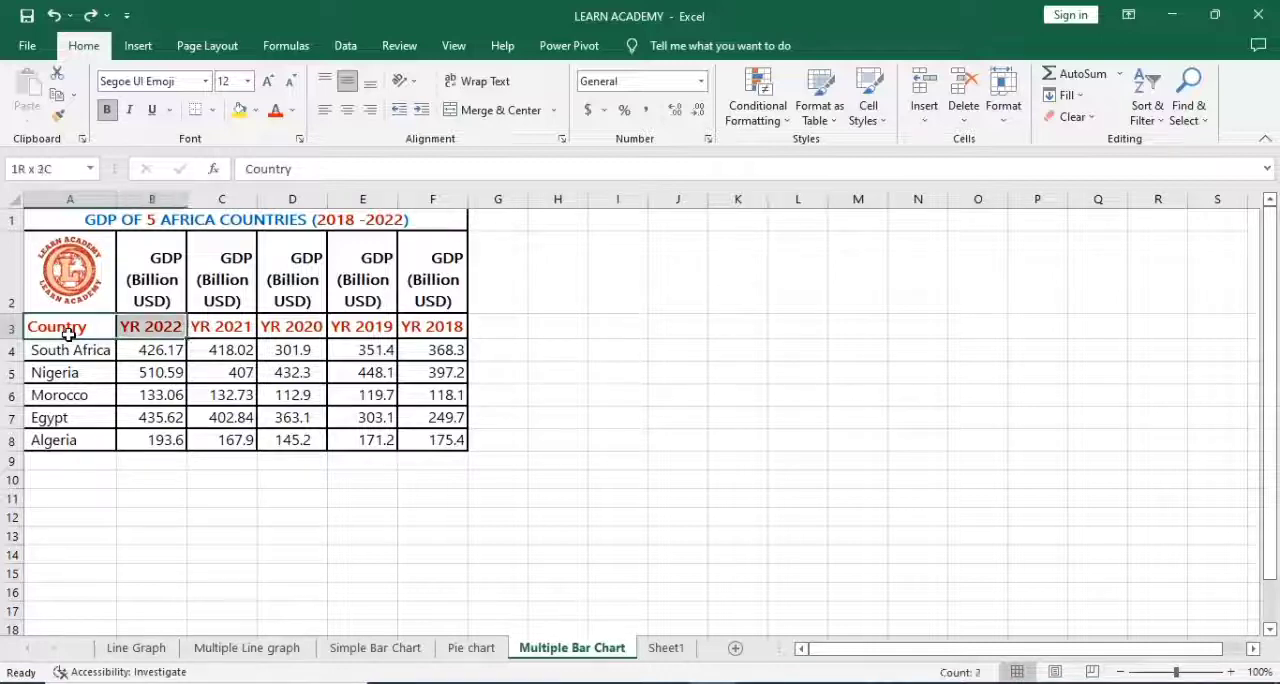
key("shift+Down")
key("shift+Down")
key("shift+Down")
key("shift+Down")
key("shift+Down")
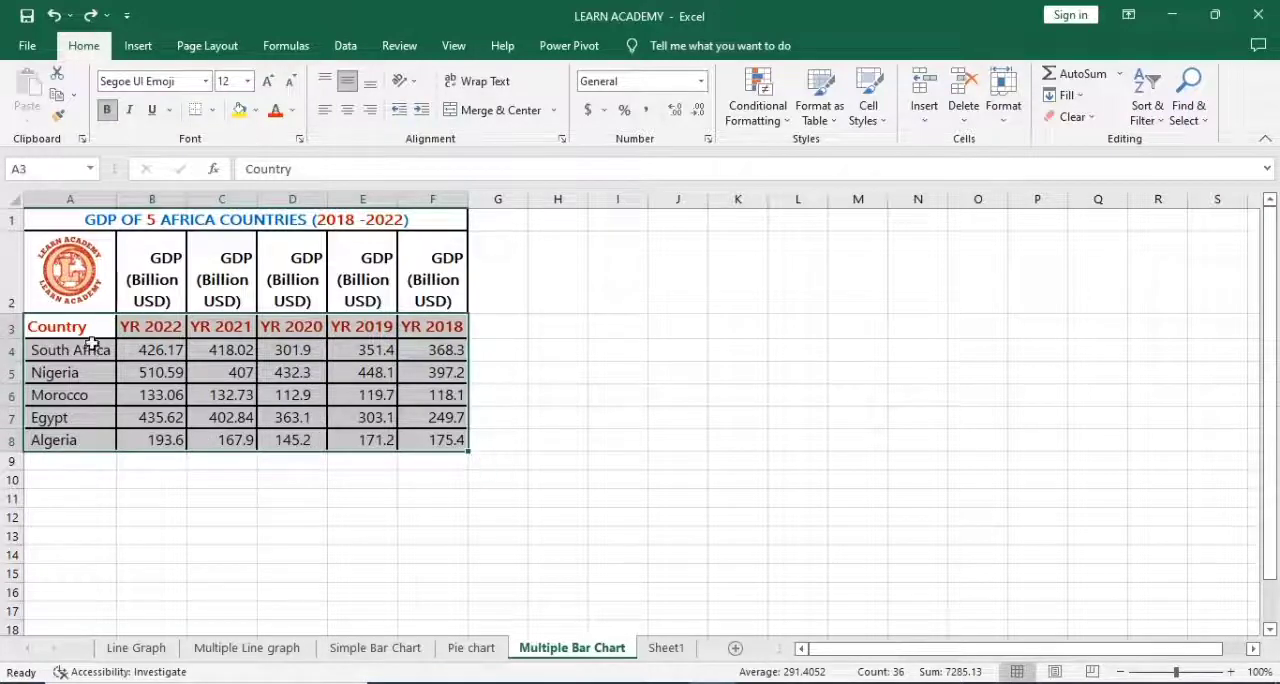
left_click(139, 46)
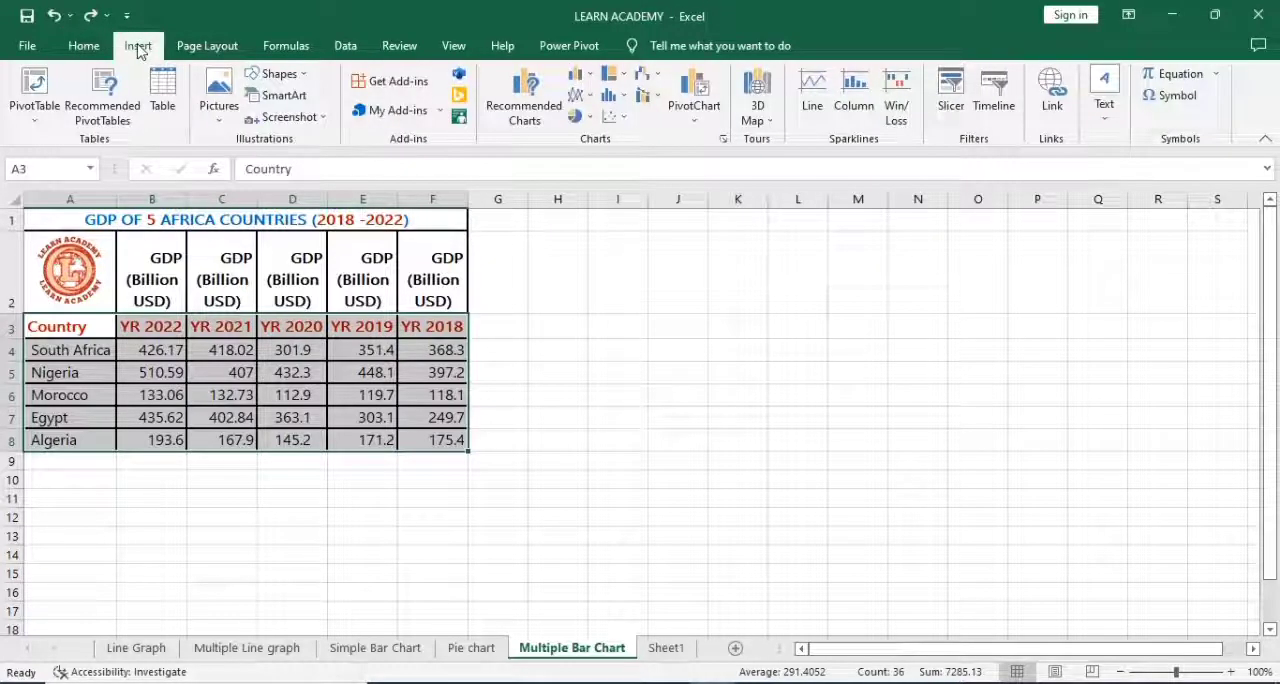
left_click(591, 80)
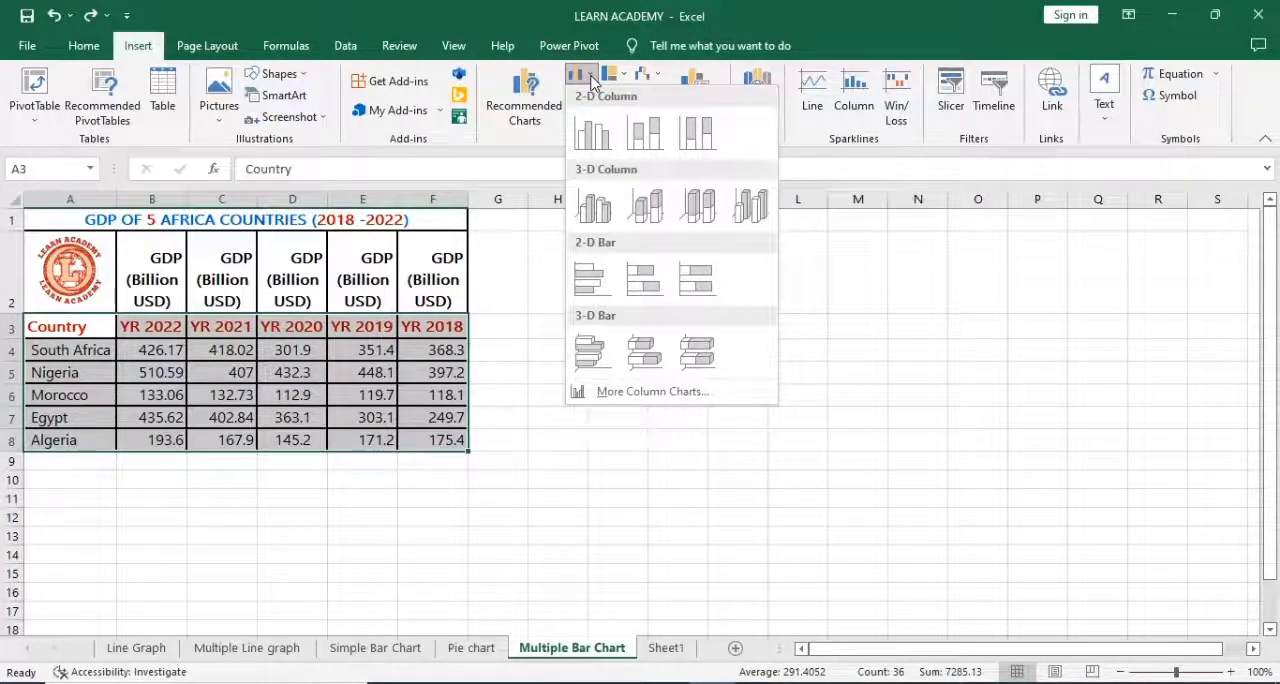
left_click(596, 137)
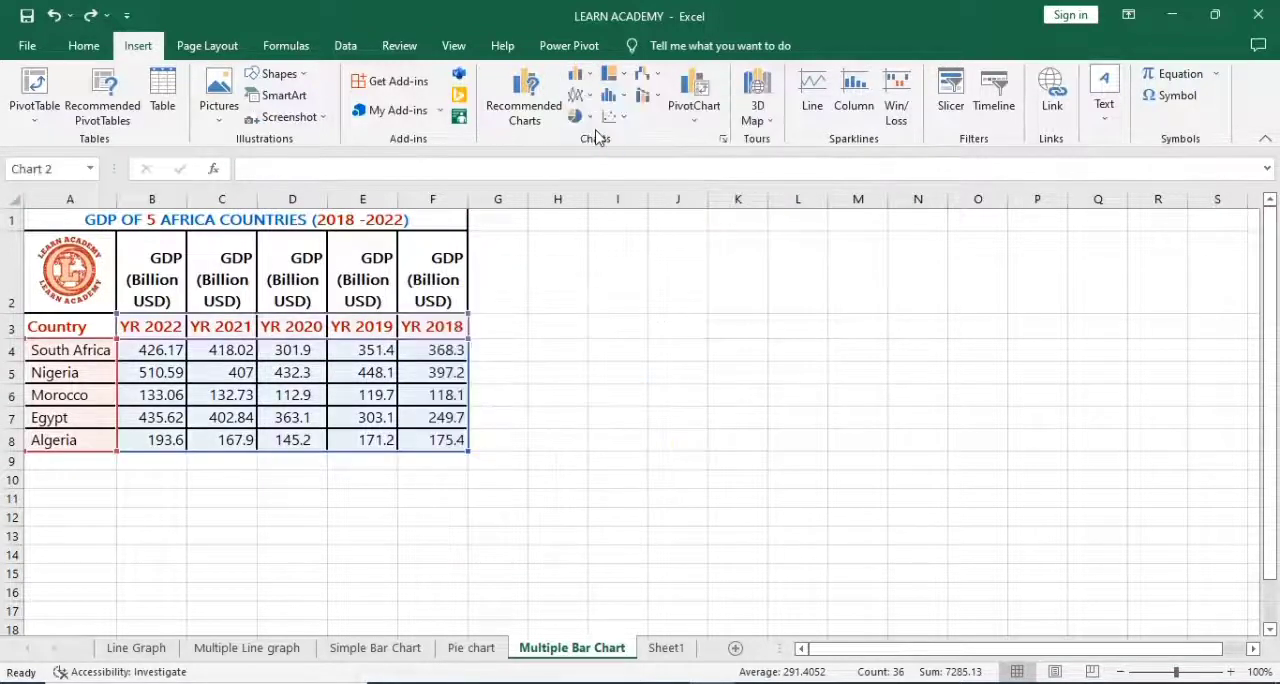
Step: Move the chart beside the GDP table and enlarge it to span about columns G to O and rows 2 to 18
left_click_drag(713, 315, 795, 320)
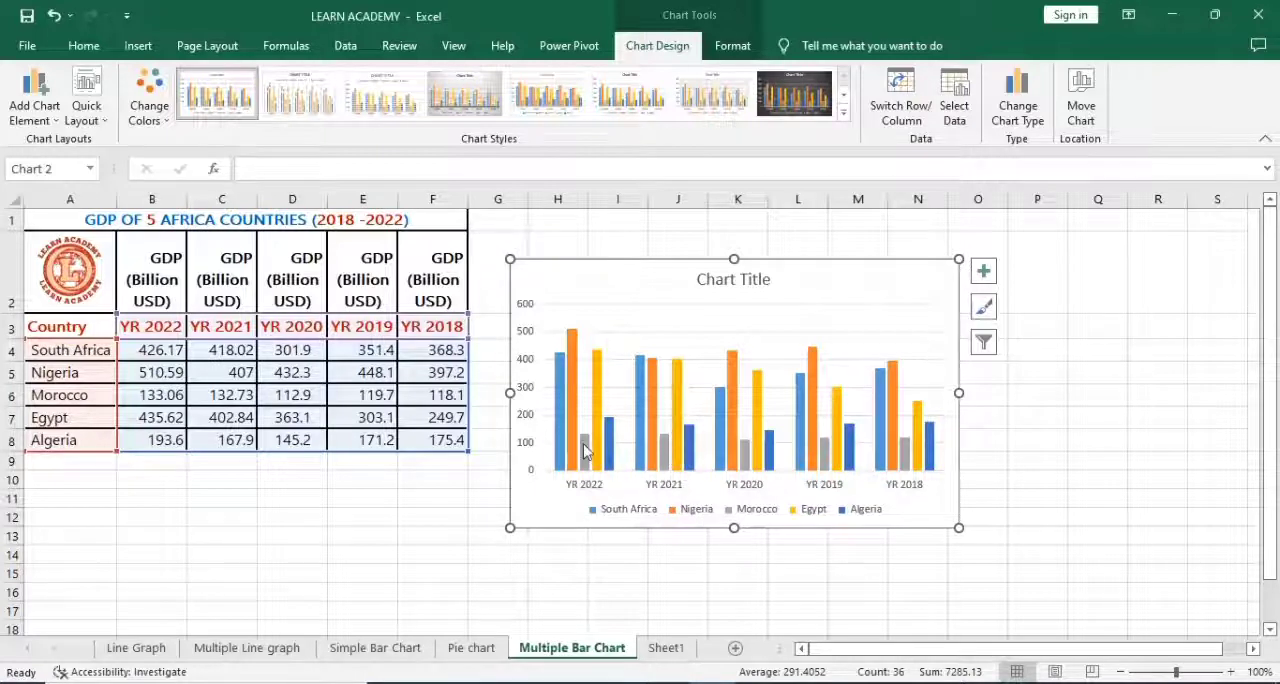
left_click(577, 488)
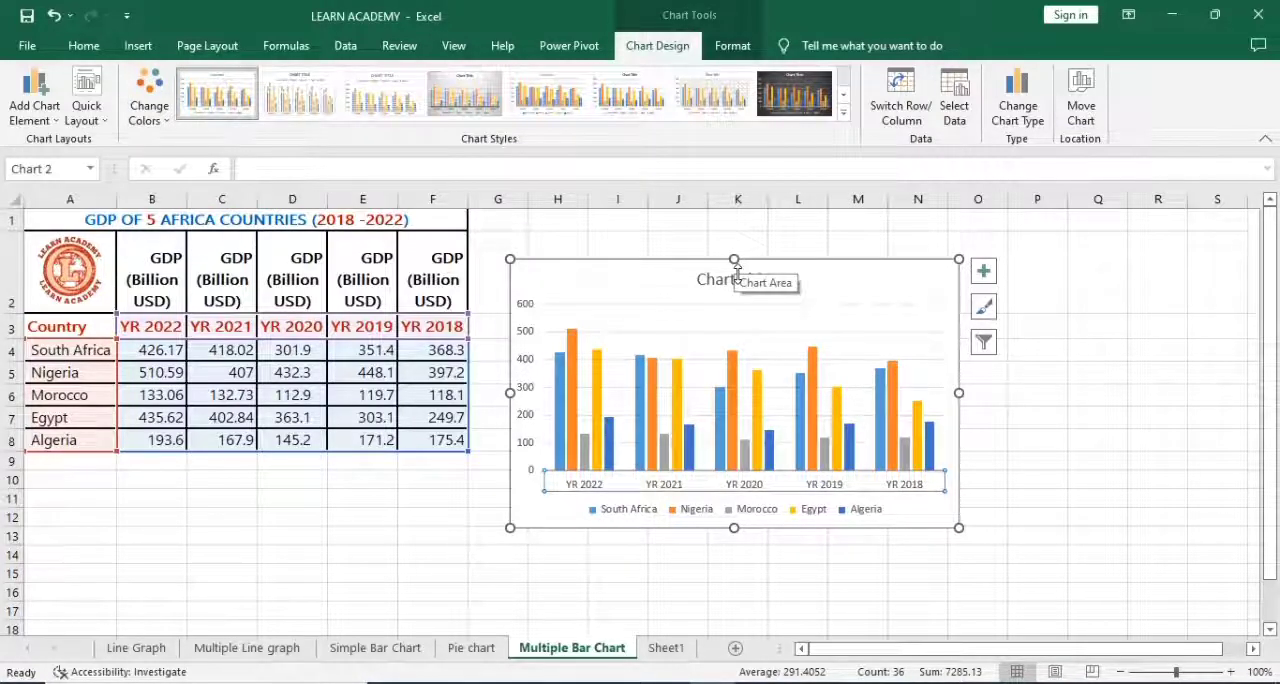
left_click_drag(737, 262, 737, 240)
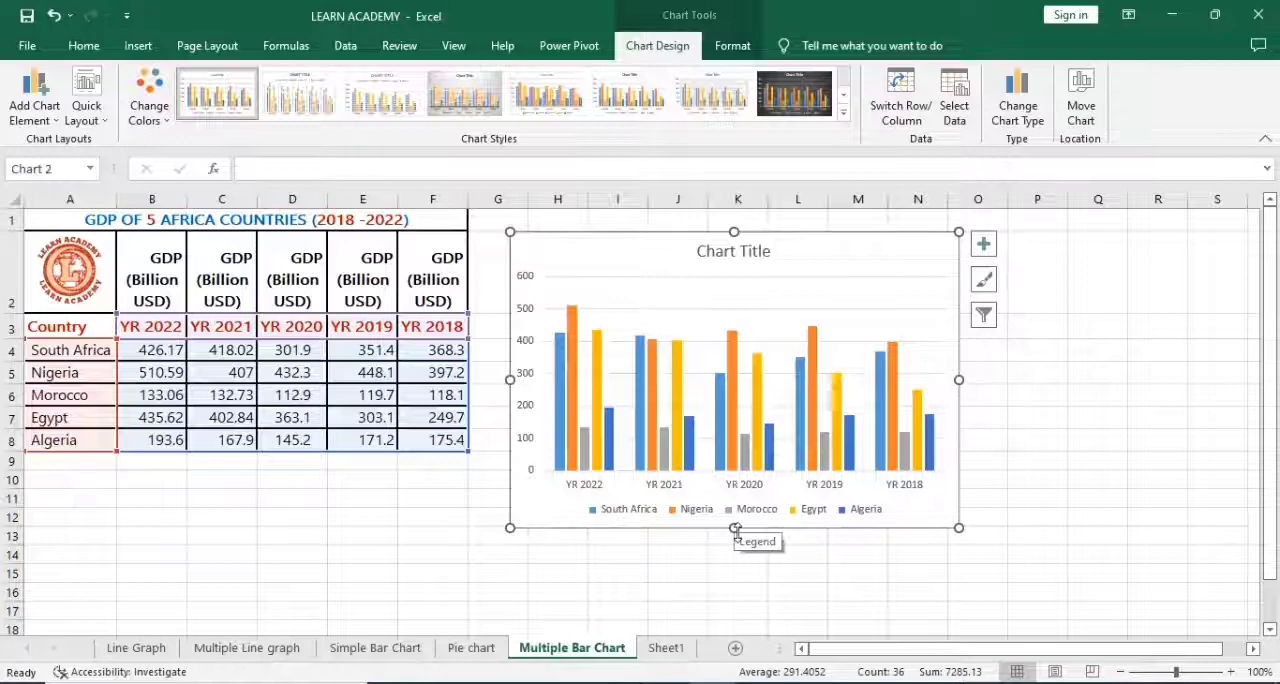
mouse_move(735, 528)
left_mouse_down()
mouse_move(752, 561)
mouse_move(741, 612)
left_mouse_up()
left_click_drag(960, 416, 1012, 425)
left_click_drag(513, 416, 479, 417)
left_click_drag(745, 610, 757, 627)
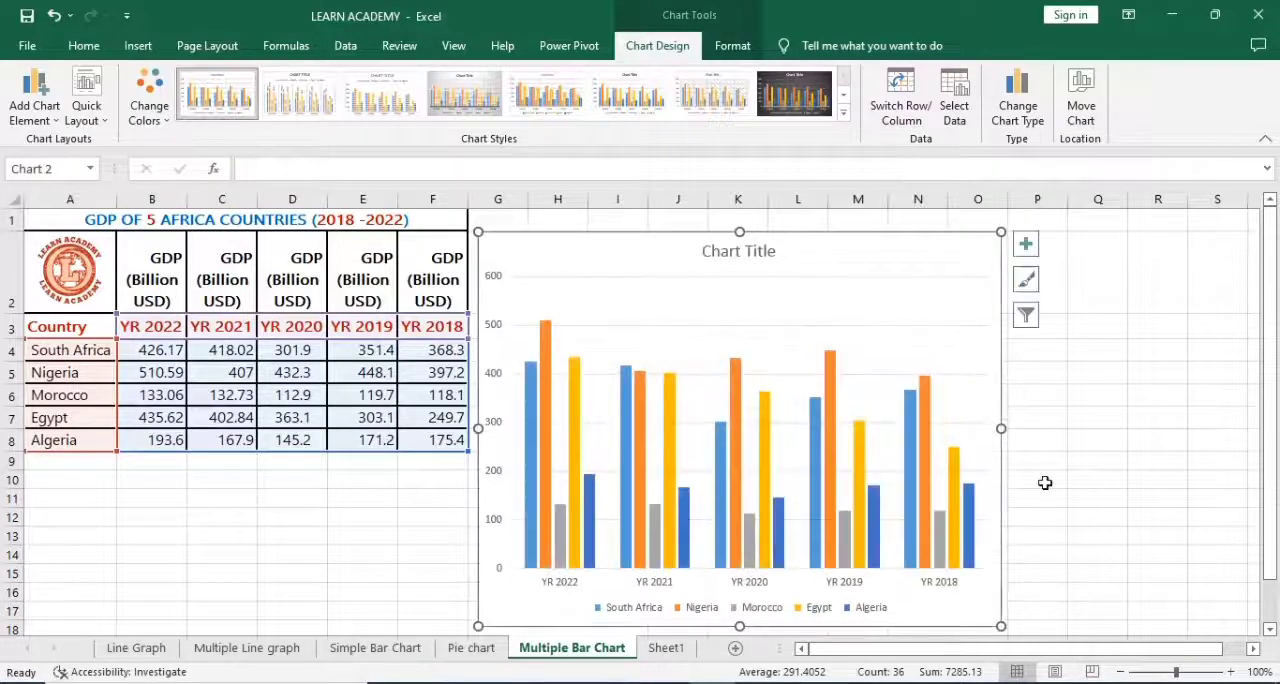
left_click_drag(1008, 432, 1022, 435)
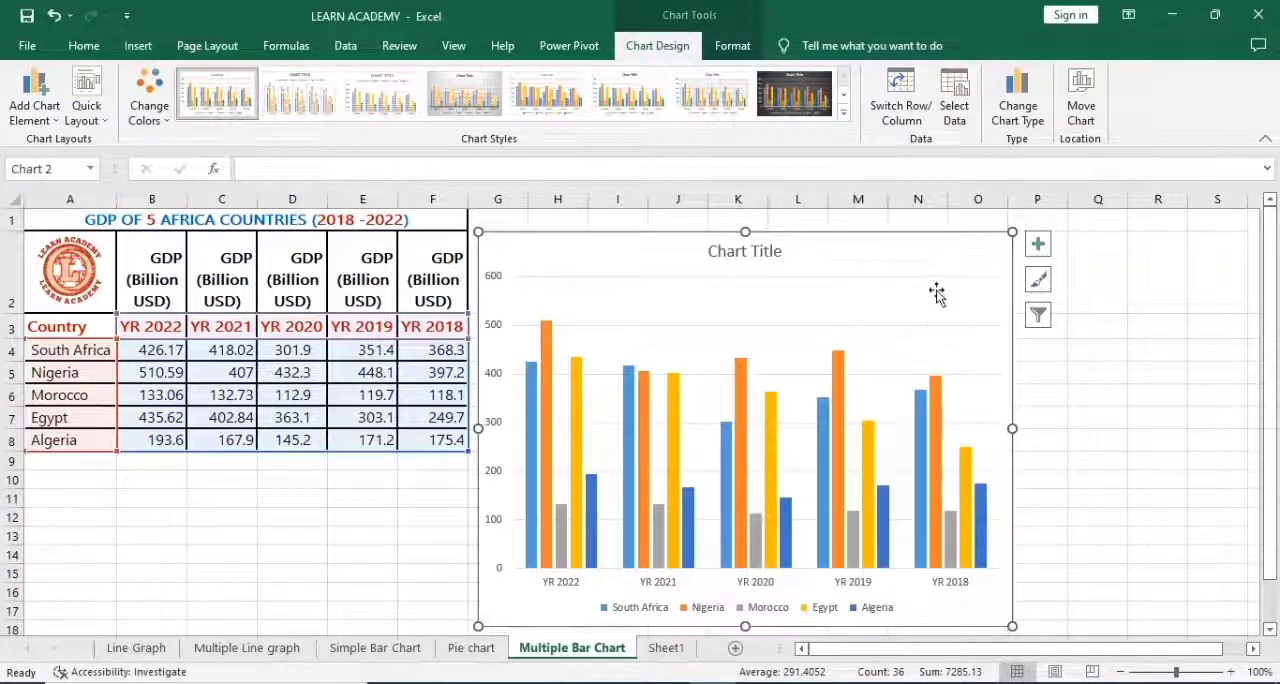
Step: Replace the chart's horizontal gridlines with primary major vertical gridlines
left_click(1039, 246)
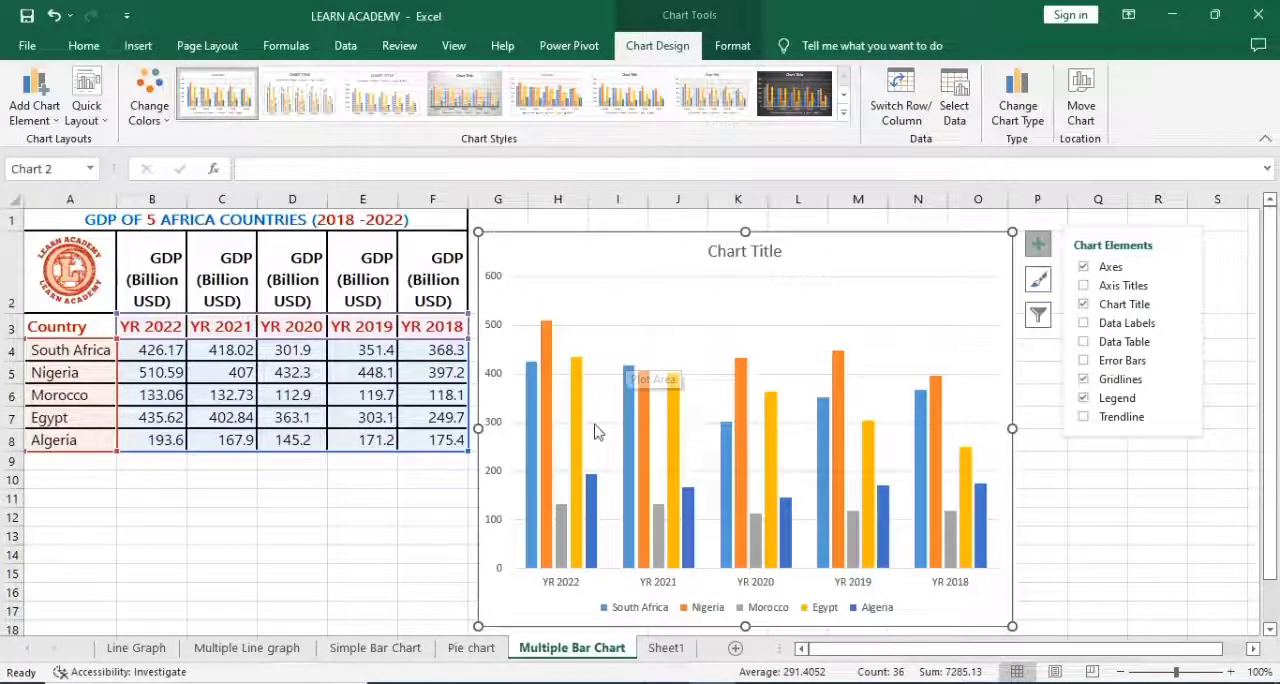
left_click(612, 331)
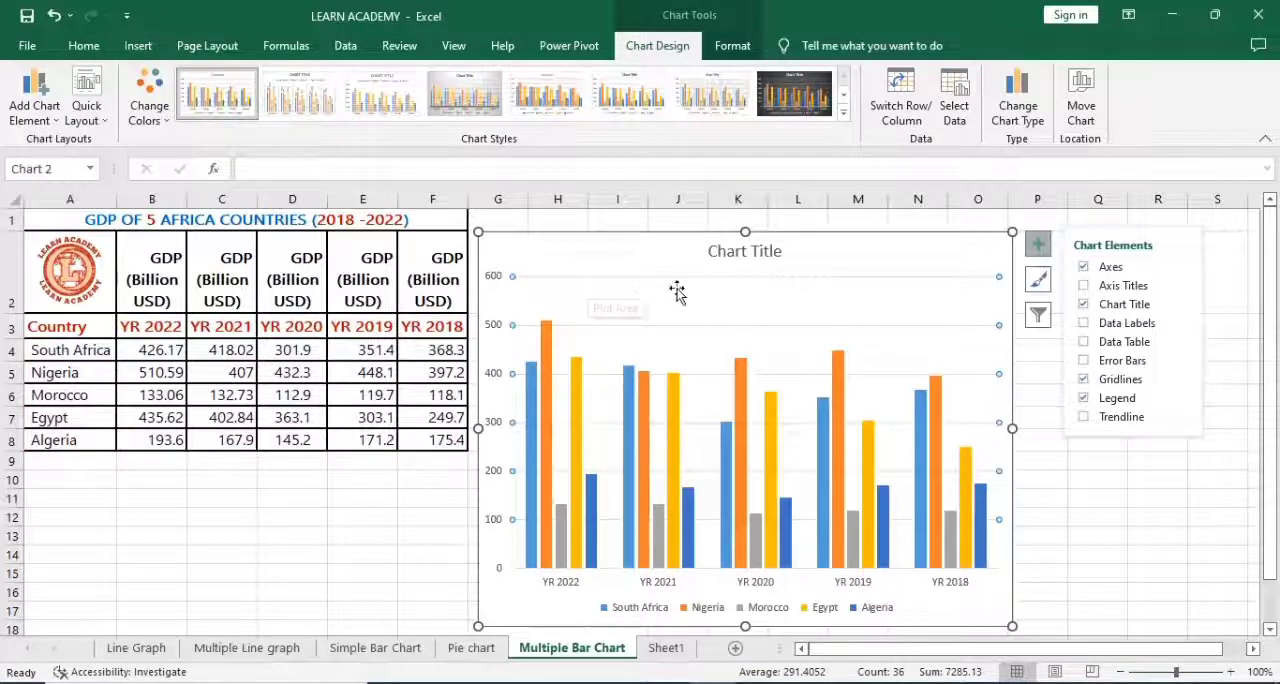
left_click(1084, 380)
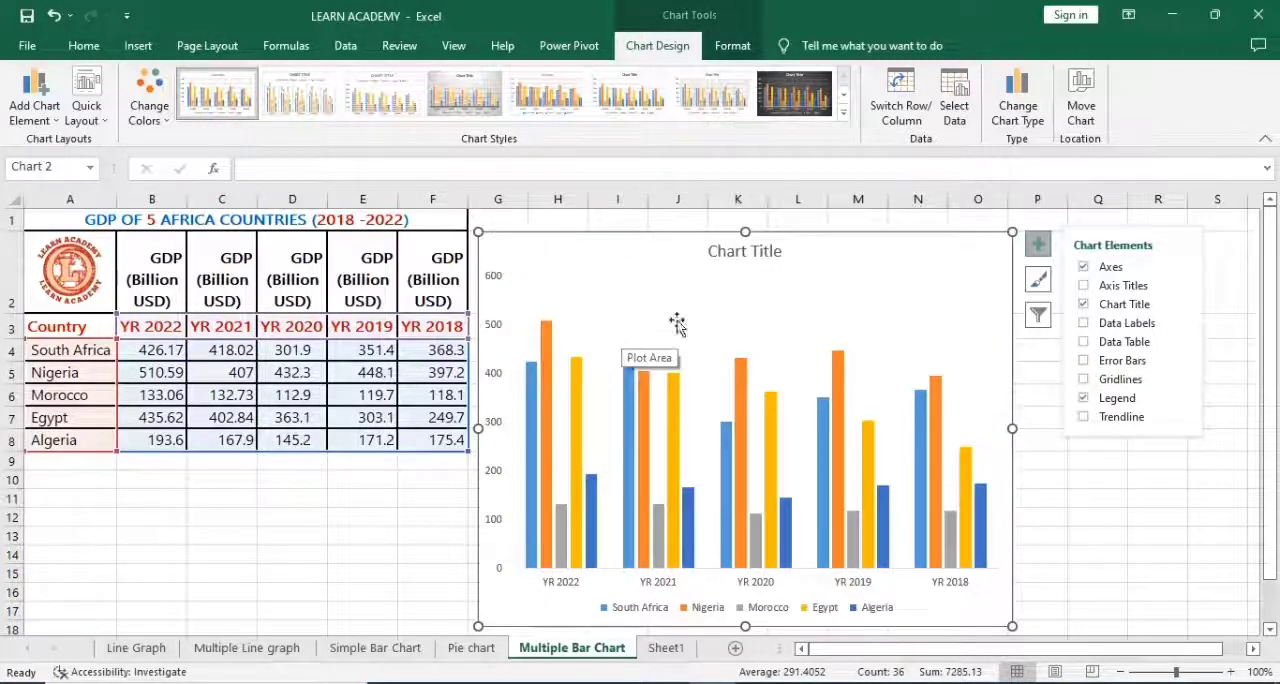
left_click(1084, 380)
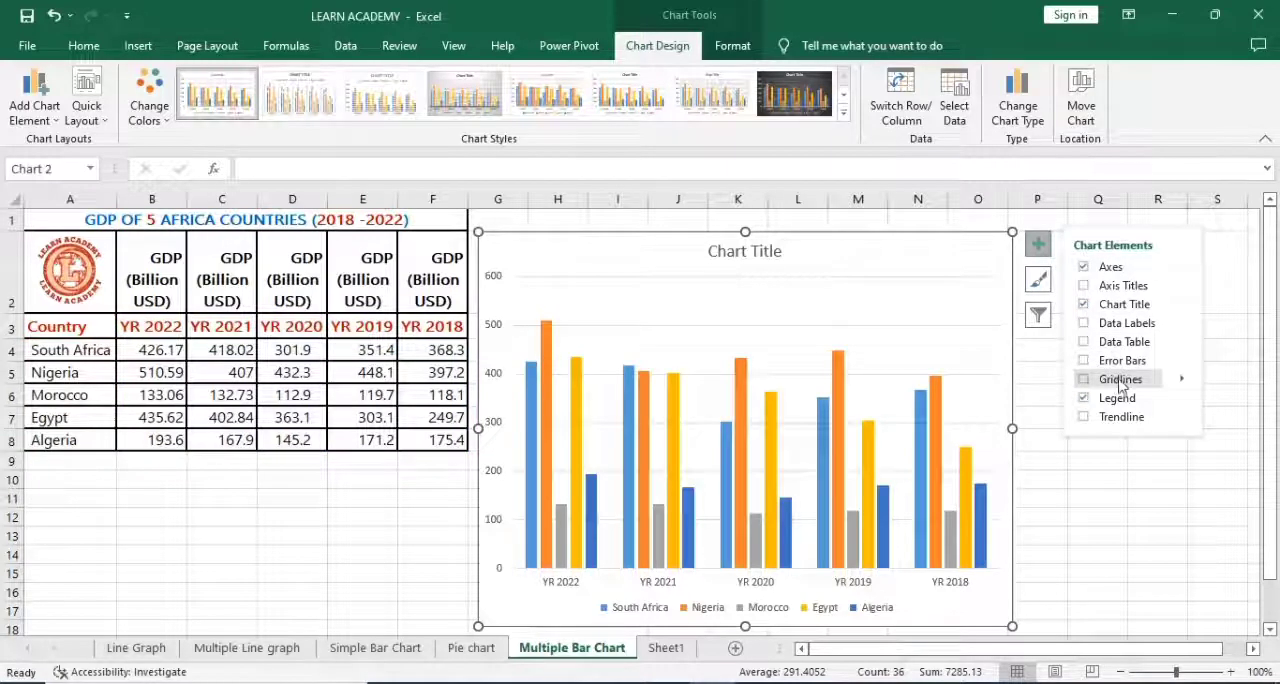
left_click(1181, 380)
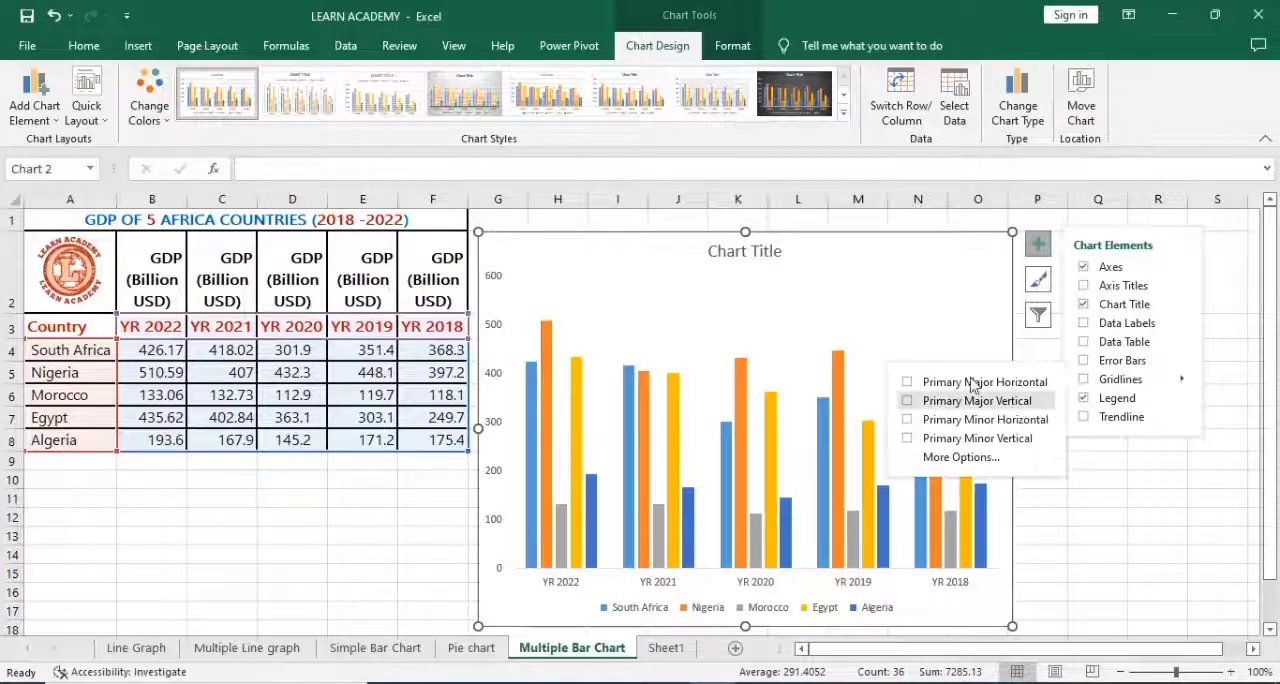
left_click(908, 403)
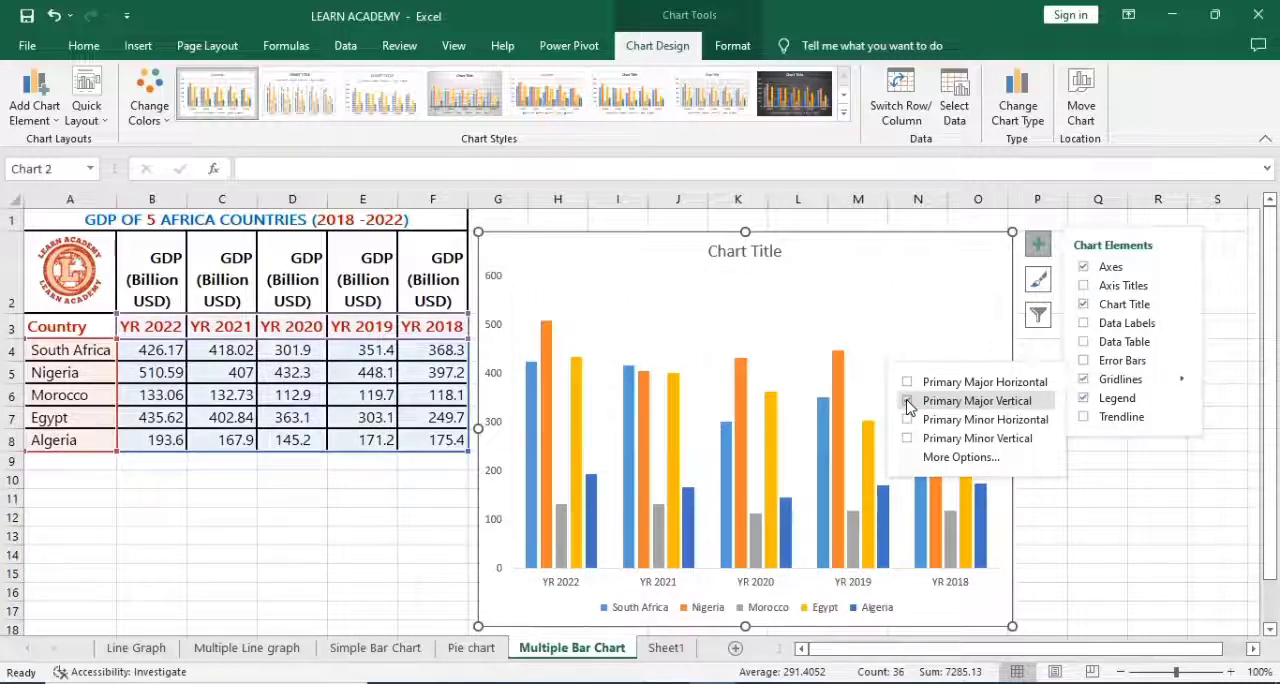
left_click(611, 322)
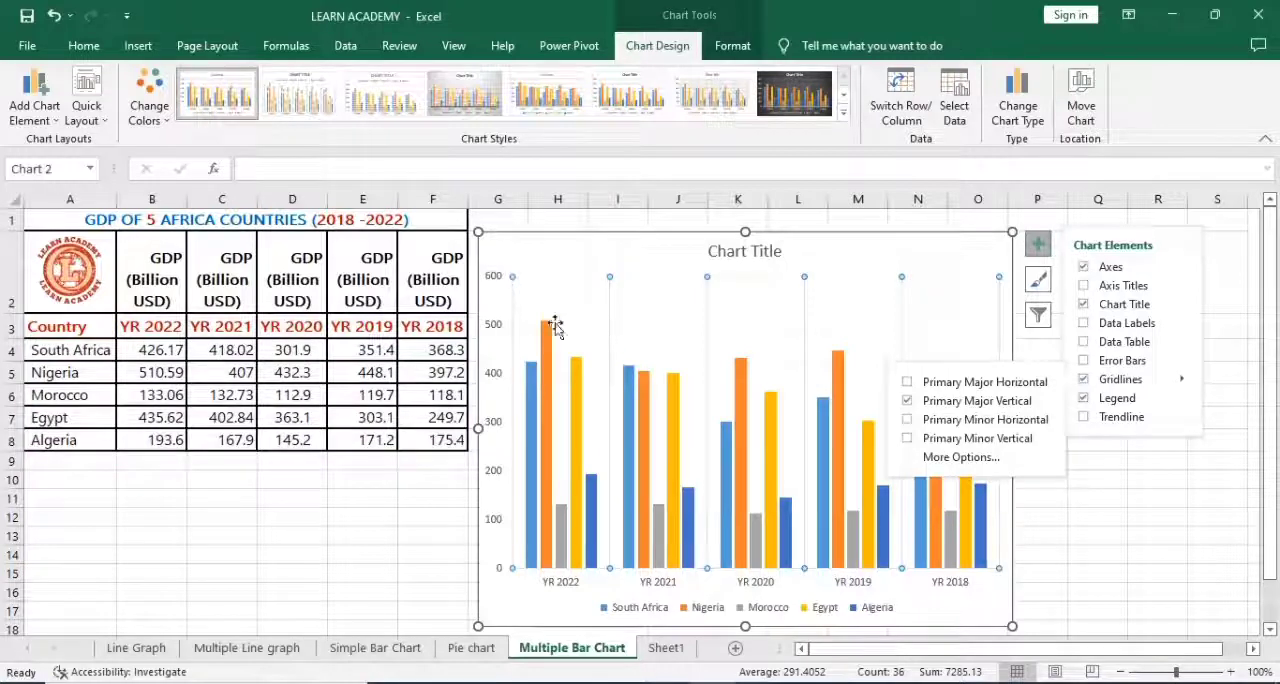
left_click(516, 313)
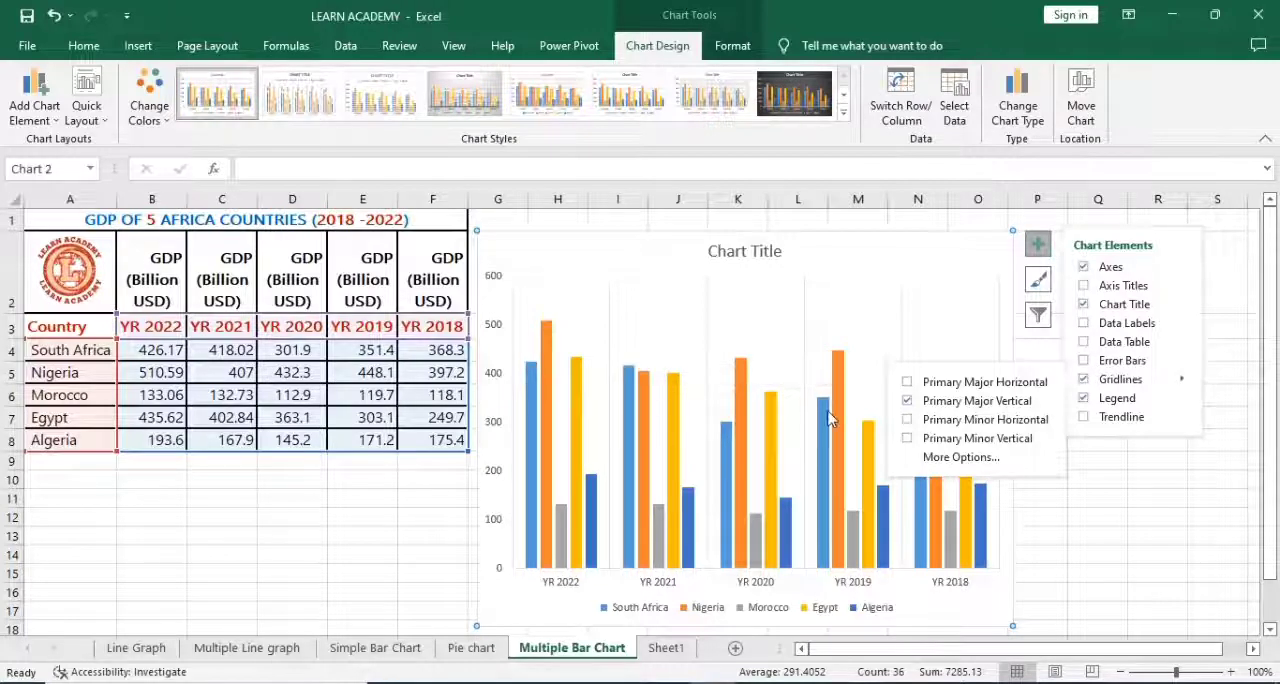
left_click(1100, 484)
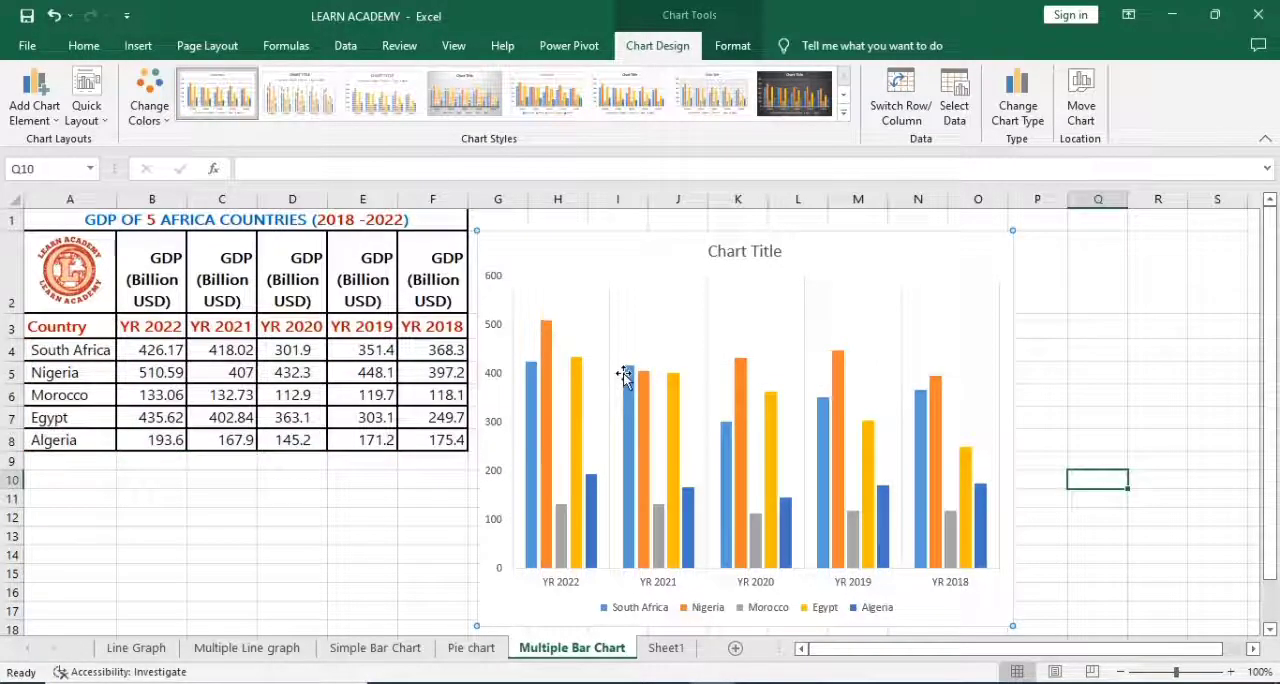
Step: Make the labels of the chart's vertical value axis and horizontal year axis bold
left_click(495, 333)
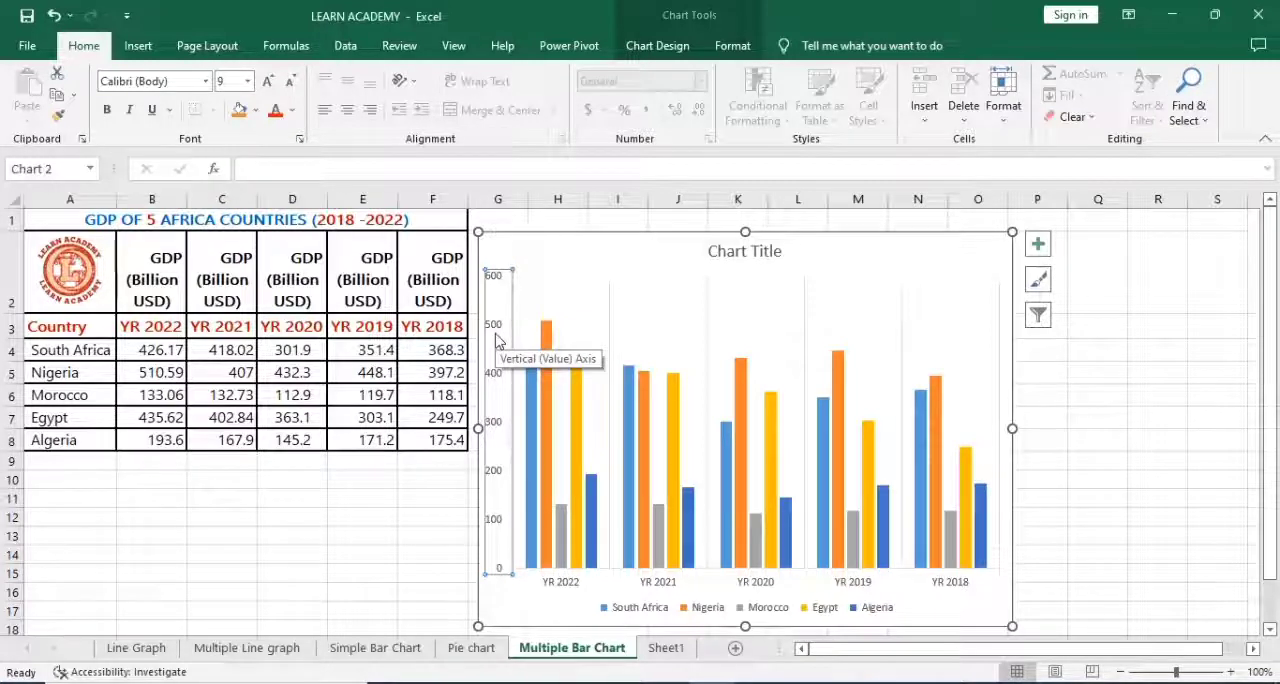
key("ctrl+b")
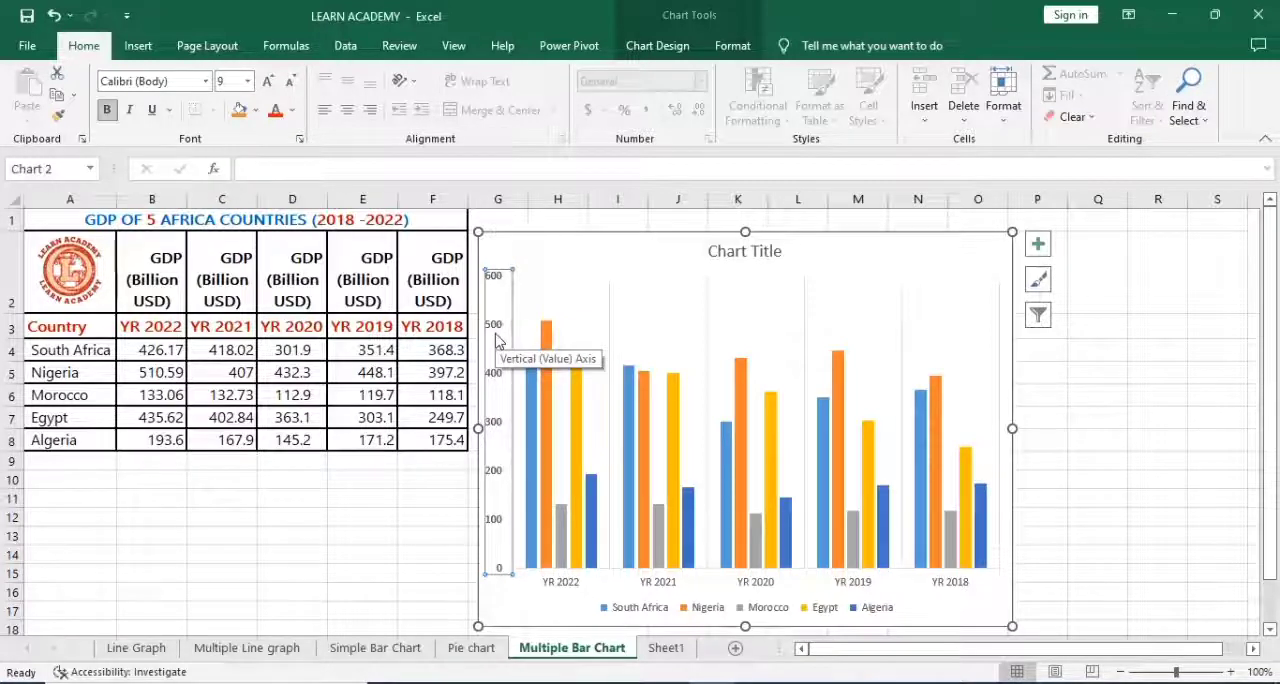
left_click(570, 589)
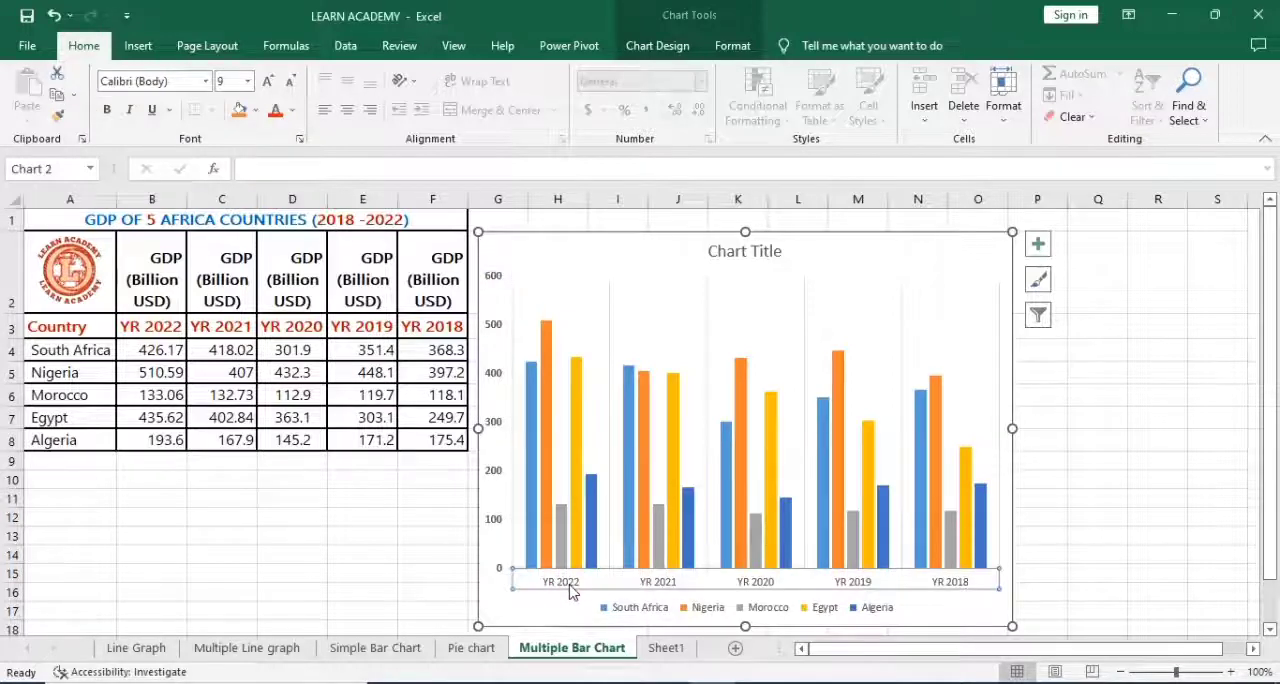
key("ctrl+b")
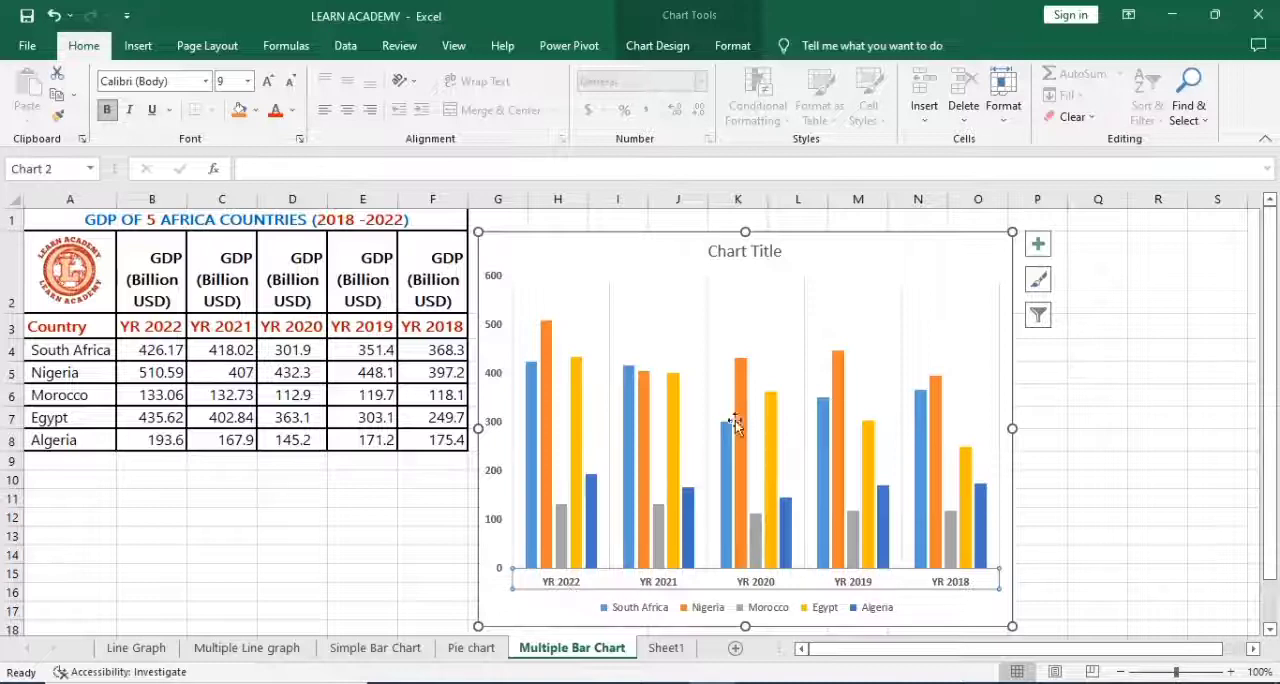
left_click(530, 400)
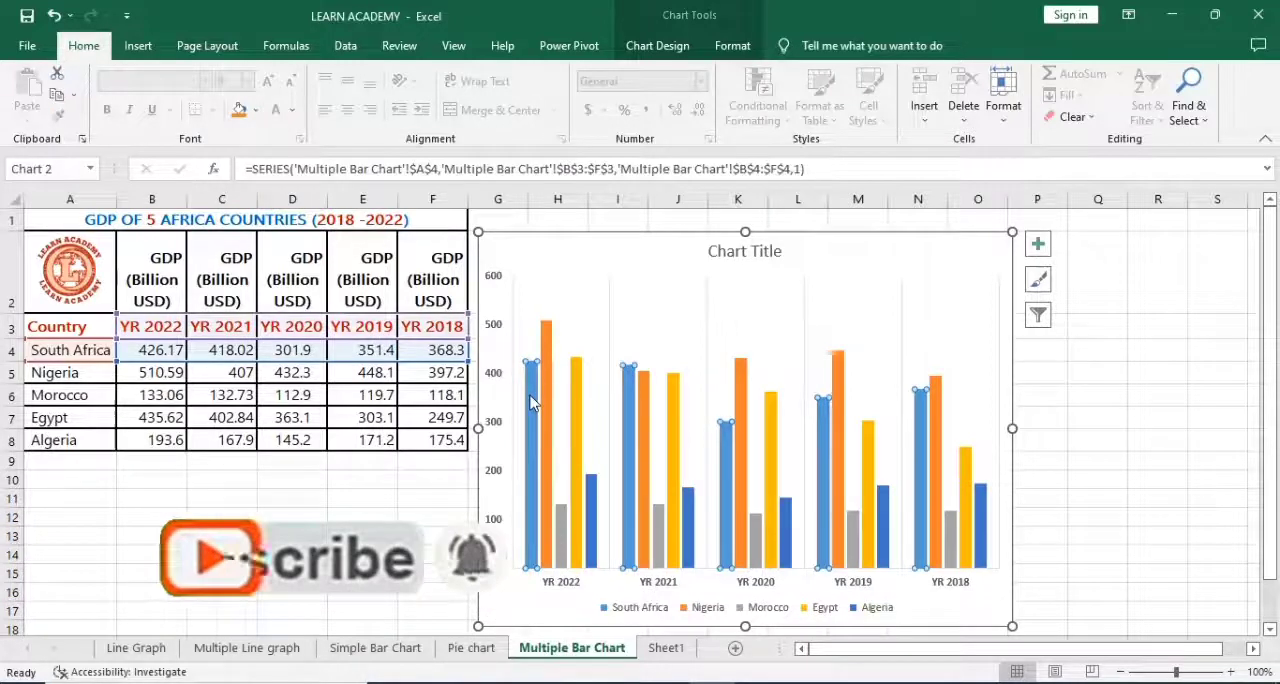
left_click(530, 410)
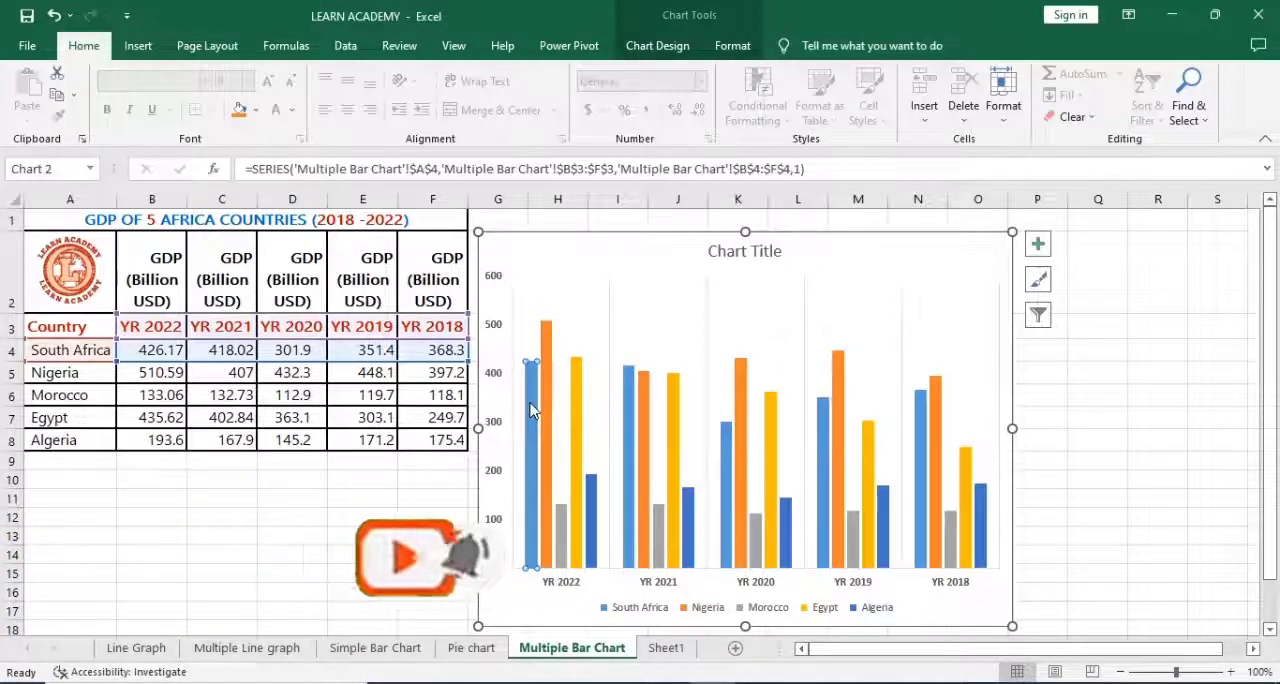
left_click(630, 444)
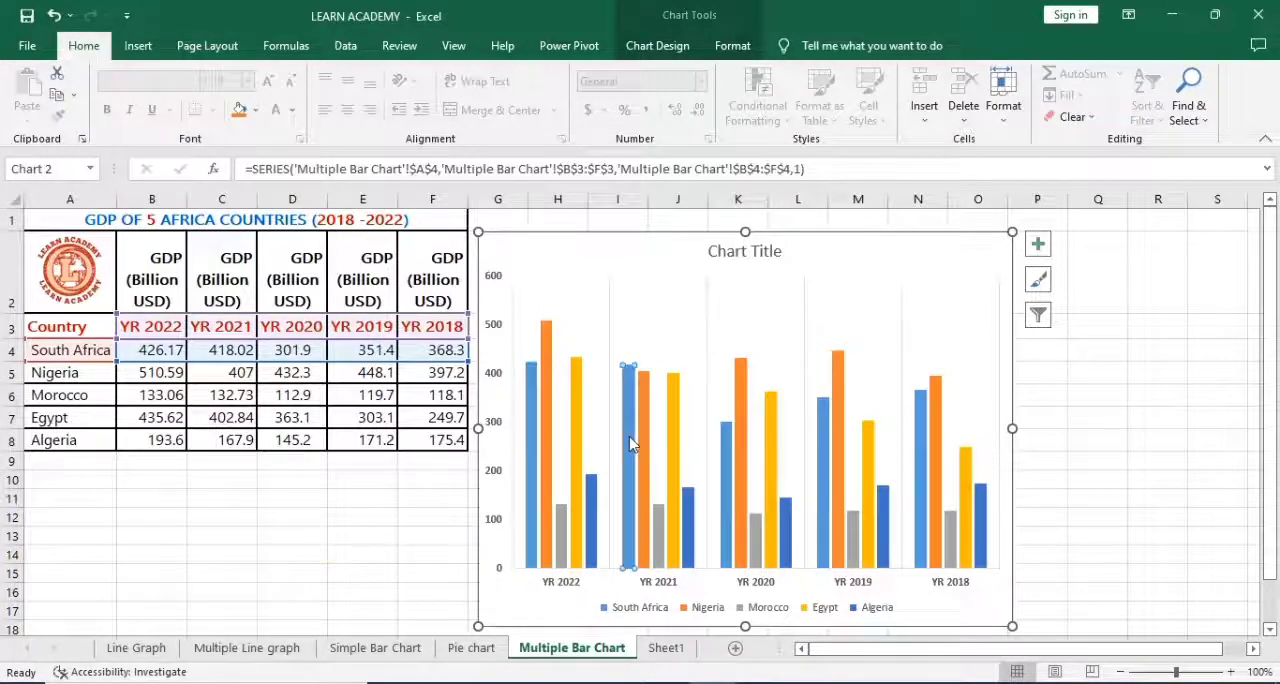
left_click(533, 428)
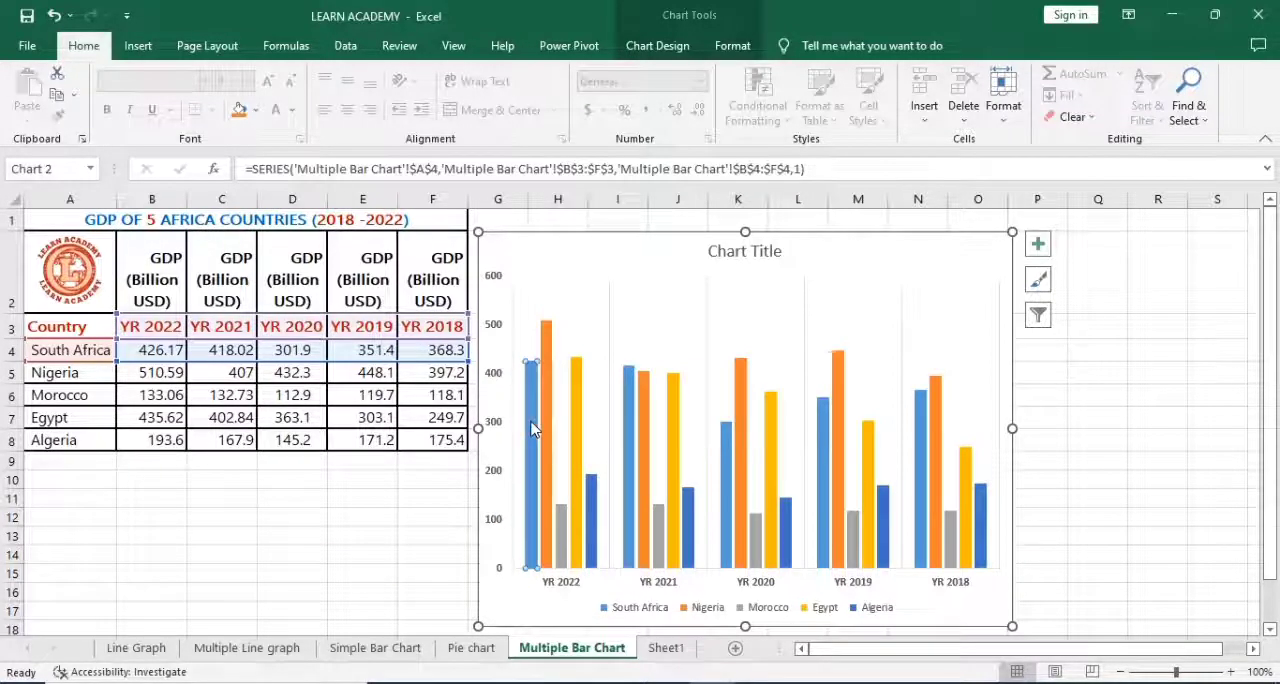
left_click(721, 52)
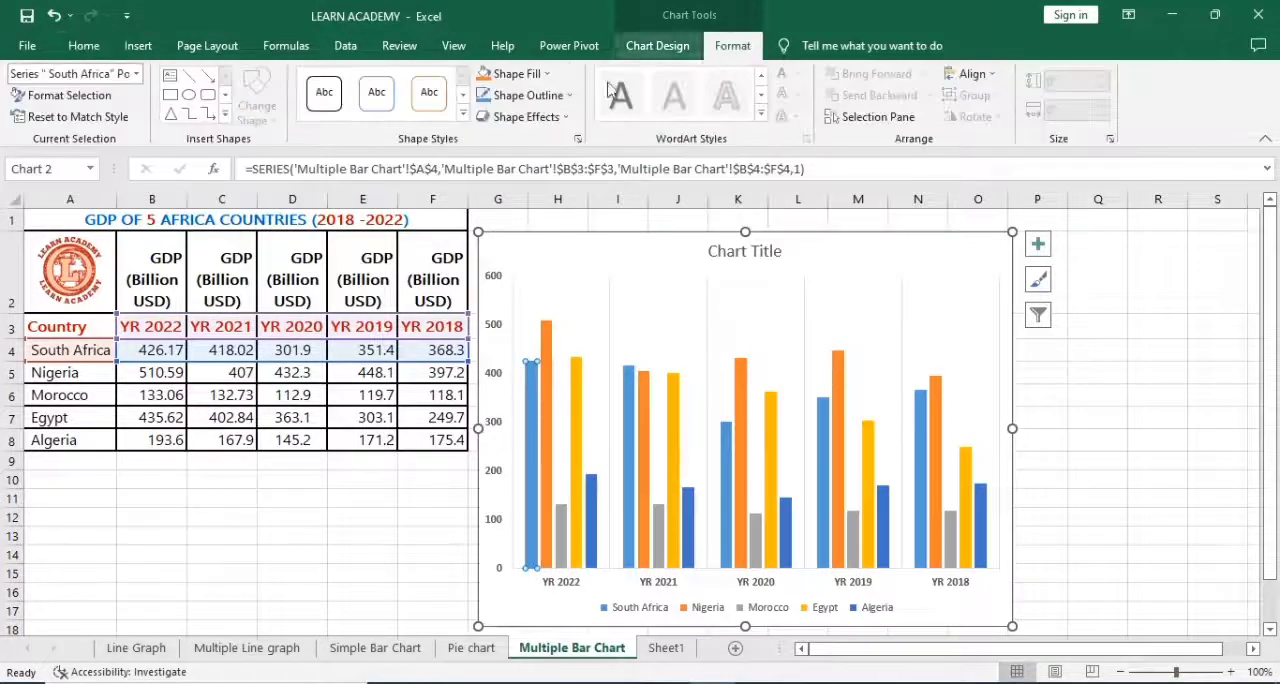
left_click(546, 74)
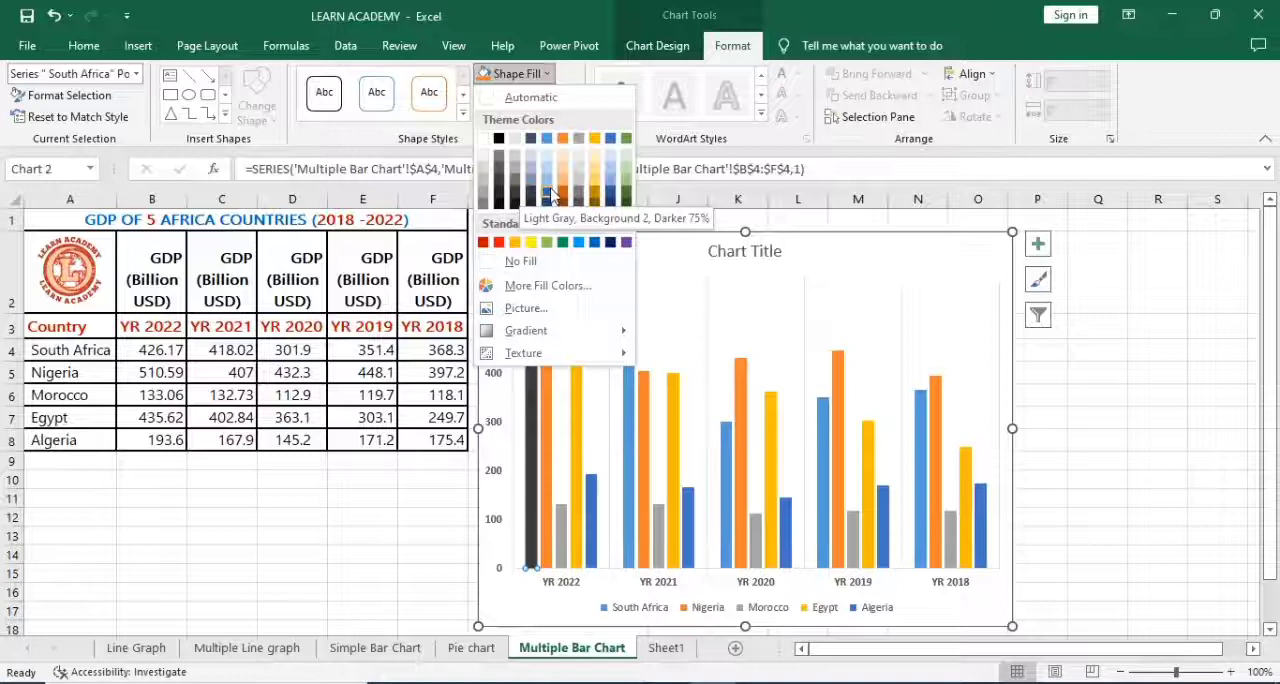
left_click(683, 320)
mouse_move(533, 392)
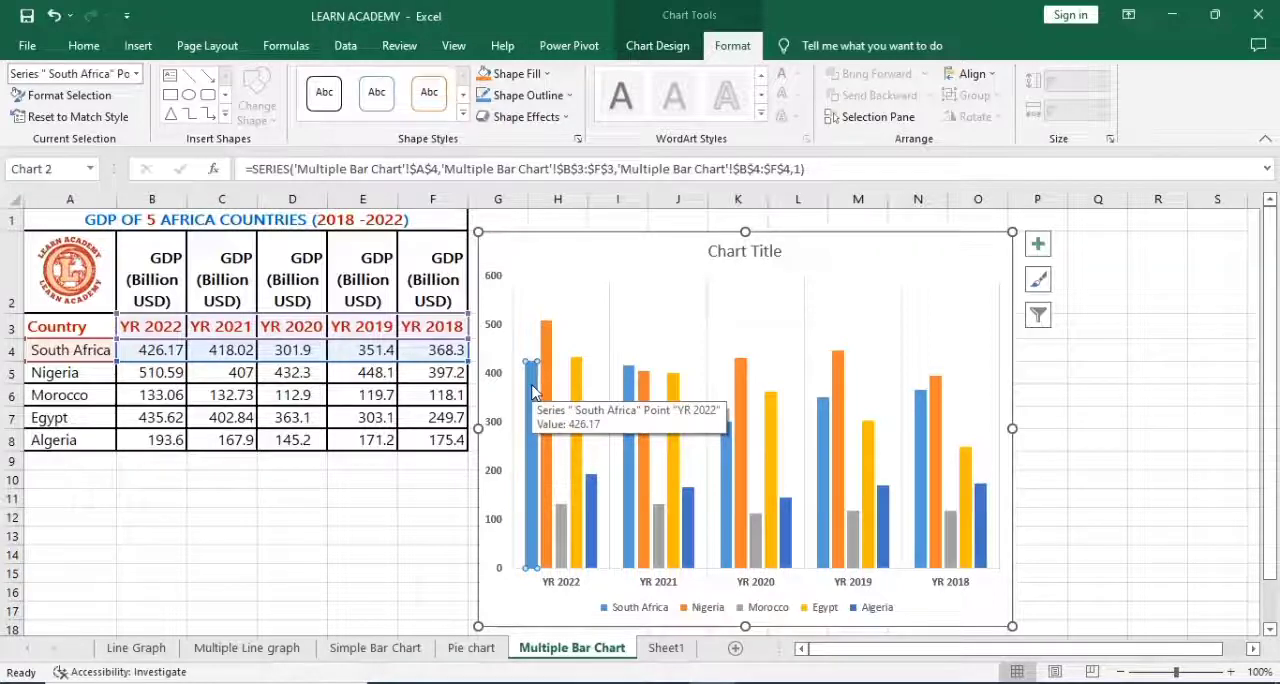
left_click(424, 518)
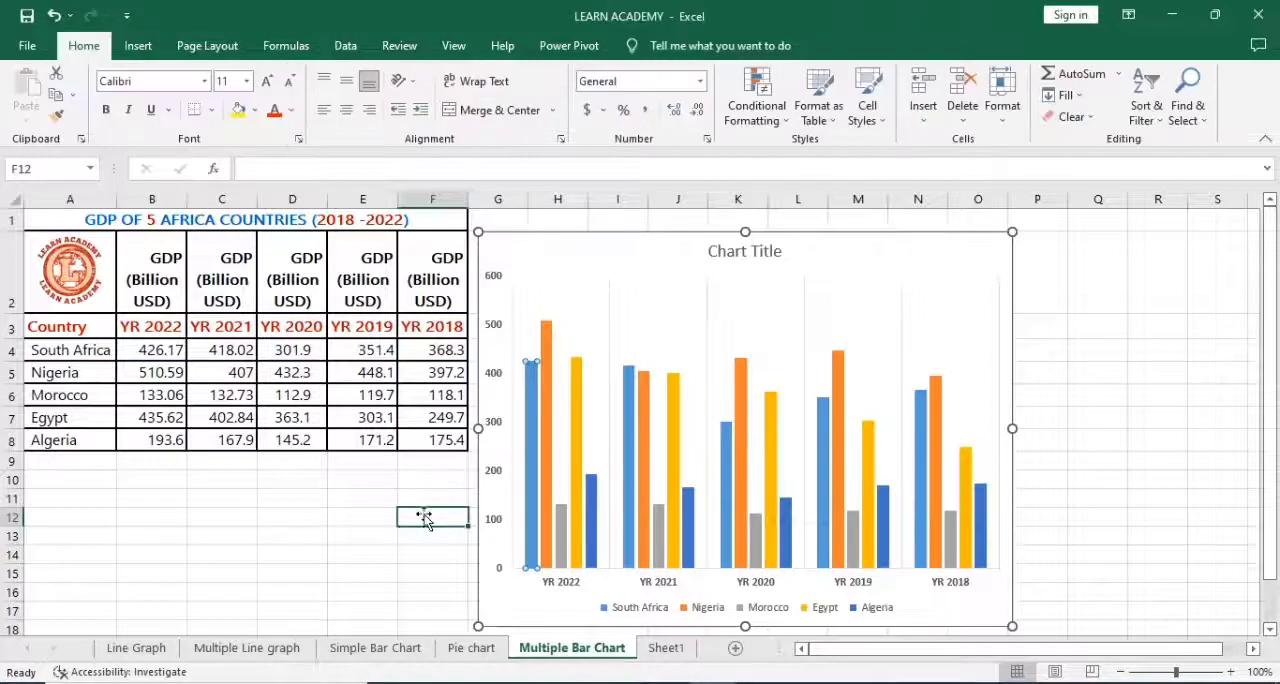
Step: Fill all the South Africa columns in the chart with the standard color Green
left_click(532, 458)
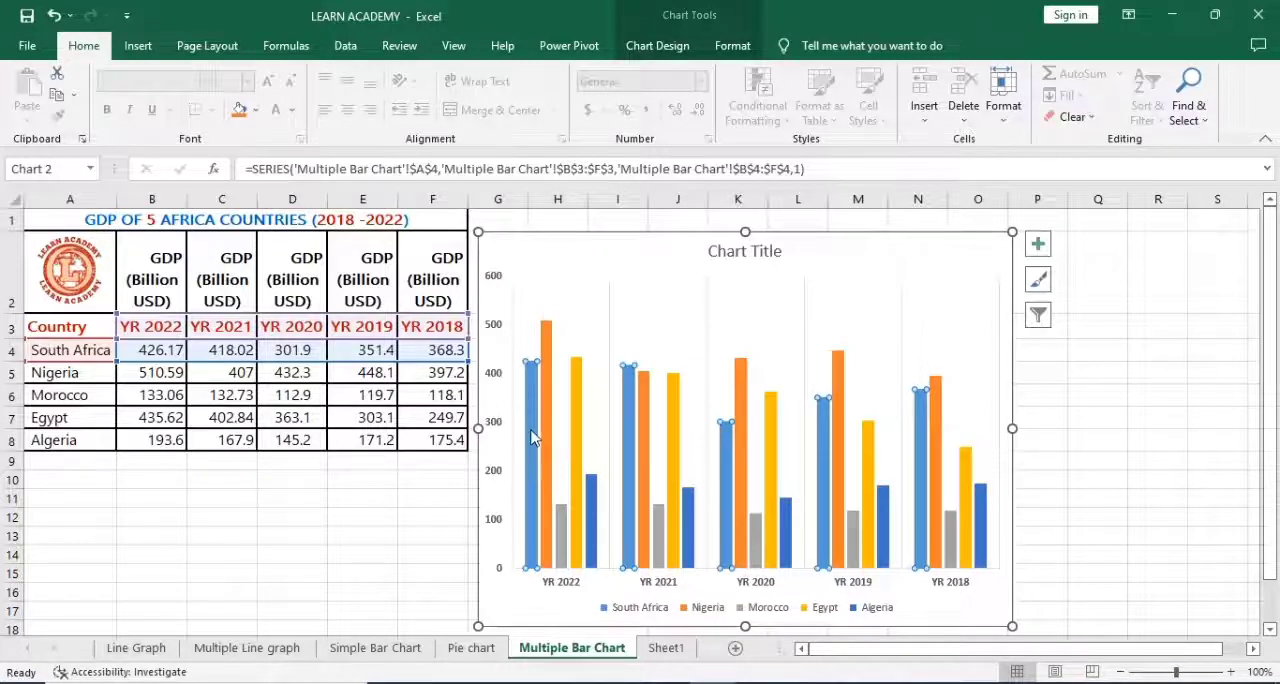
left_click(728, 48)
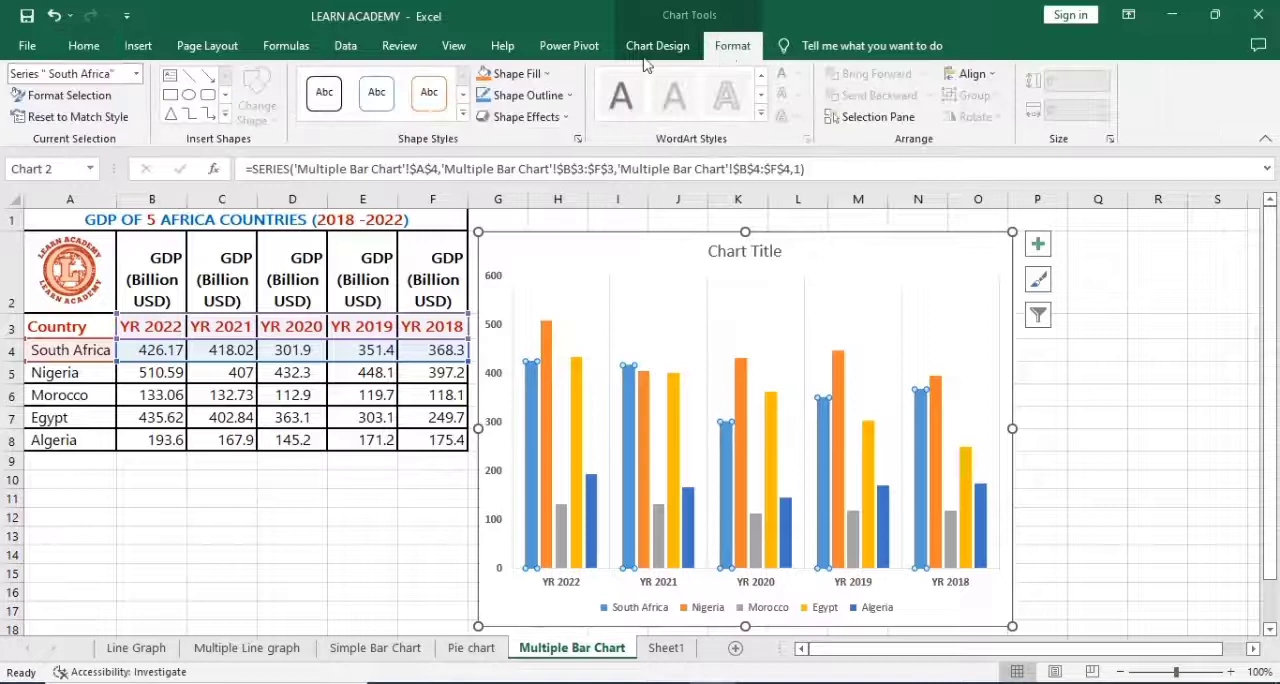
left_click(547, 75)
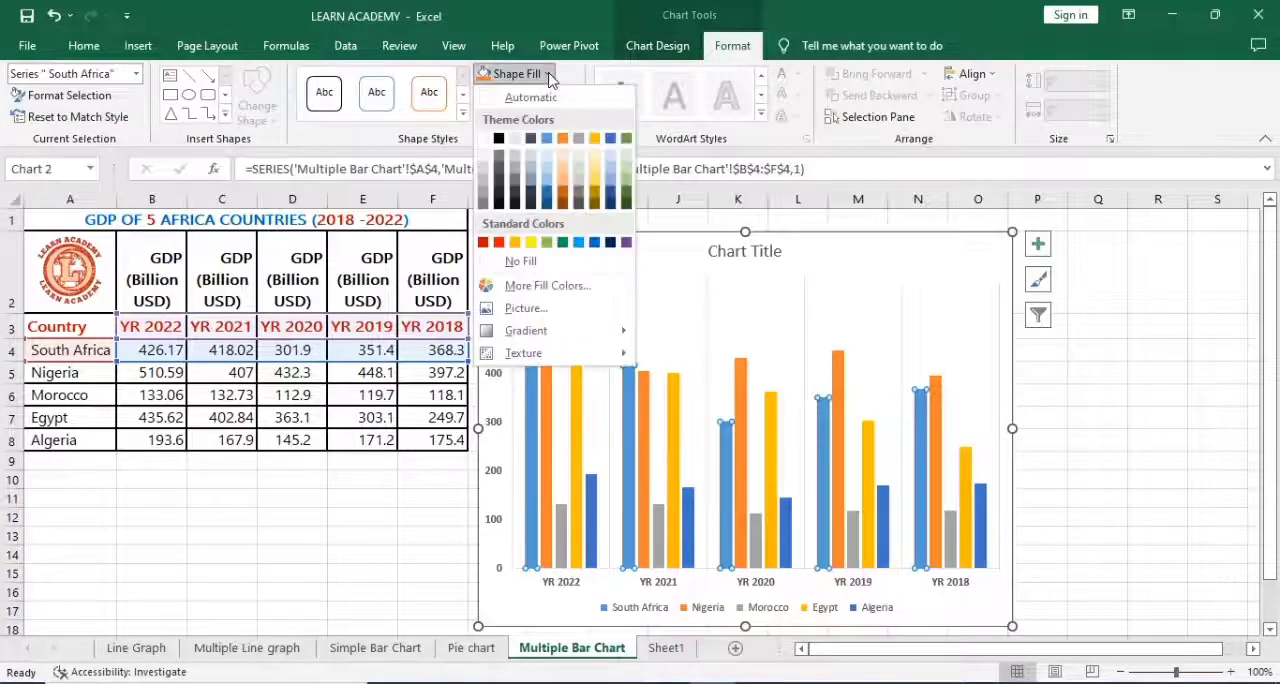
left_click(563, 243)
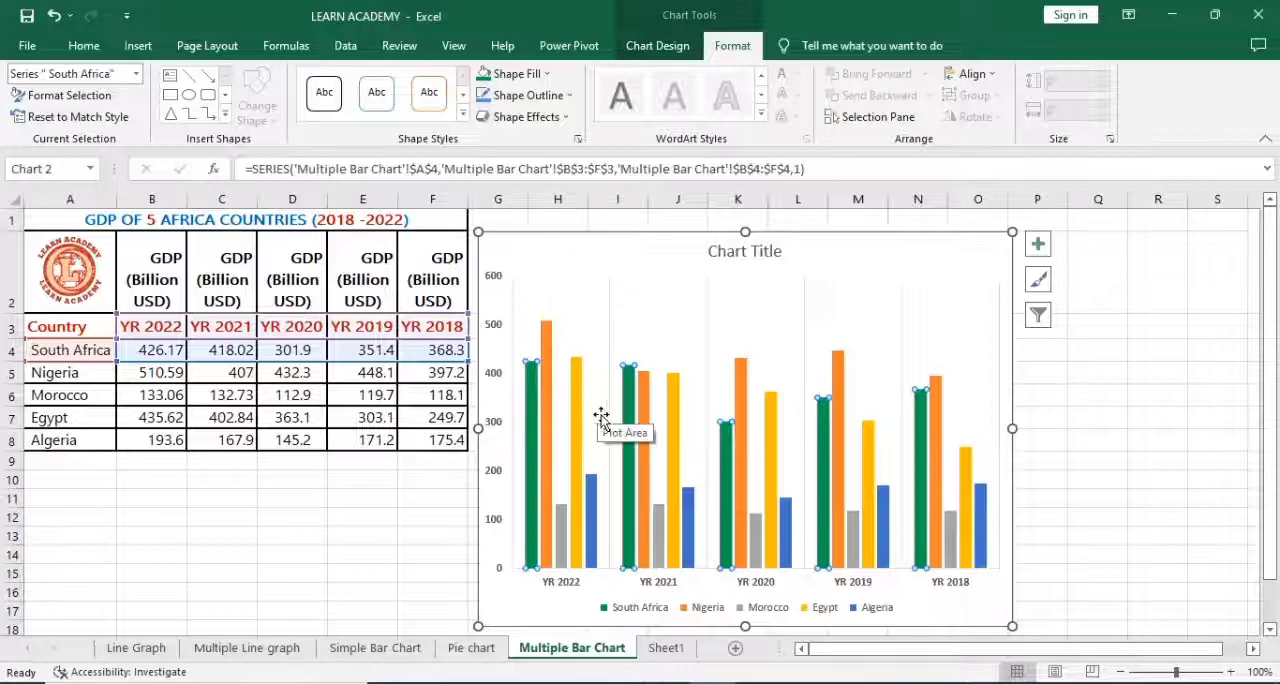
mouse_move(628, 435)
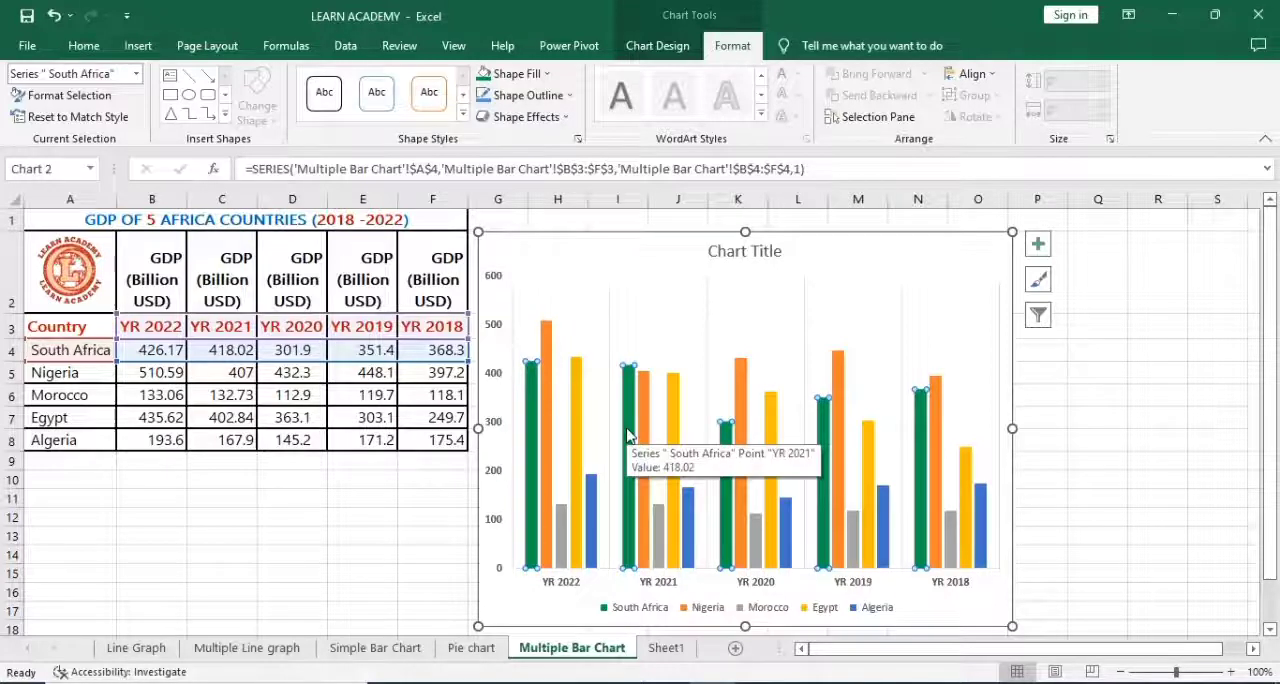
left_click(592, 437)
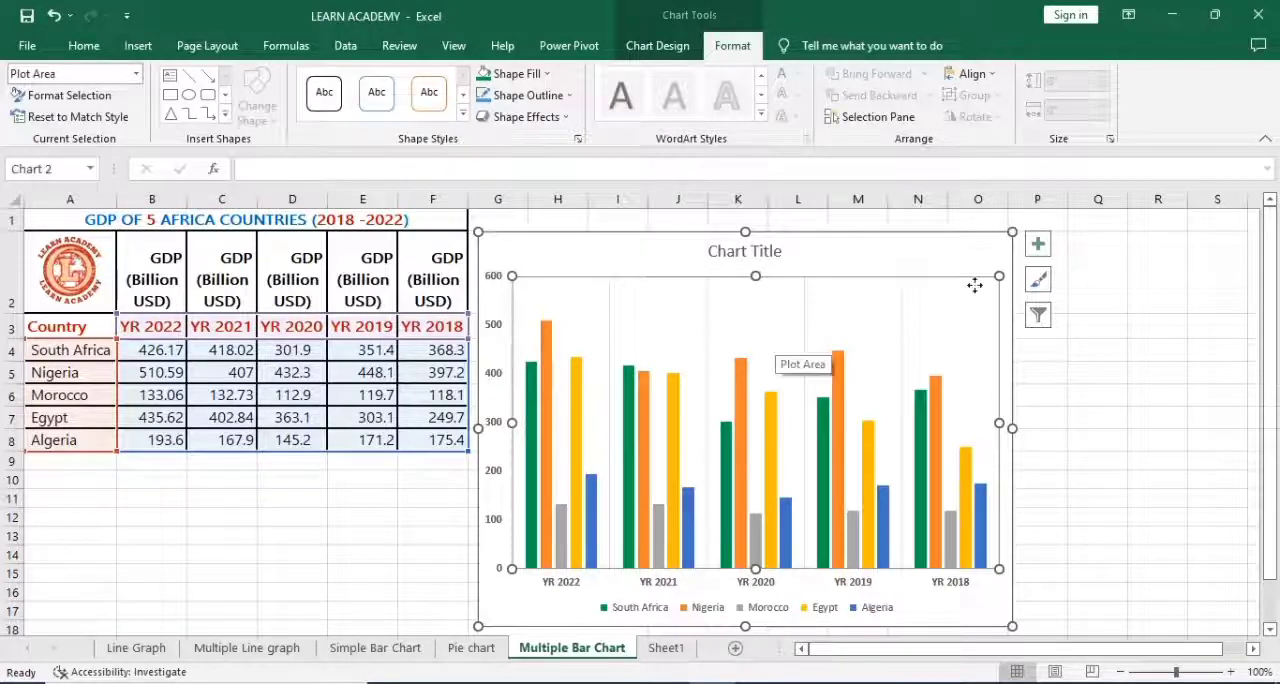
Step: Add a primary vertical axis title to the chart
left_click(1040, 248)
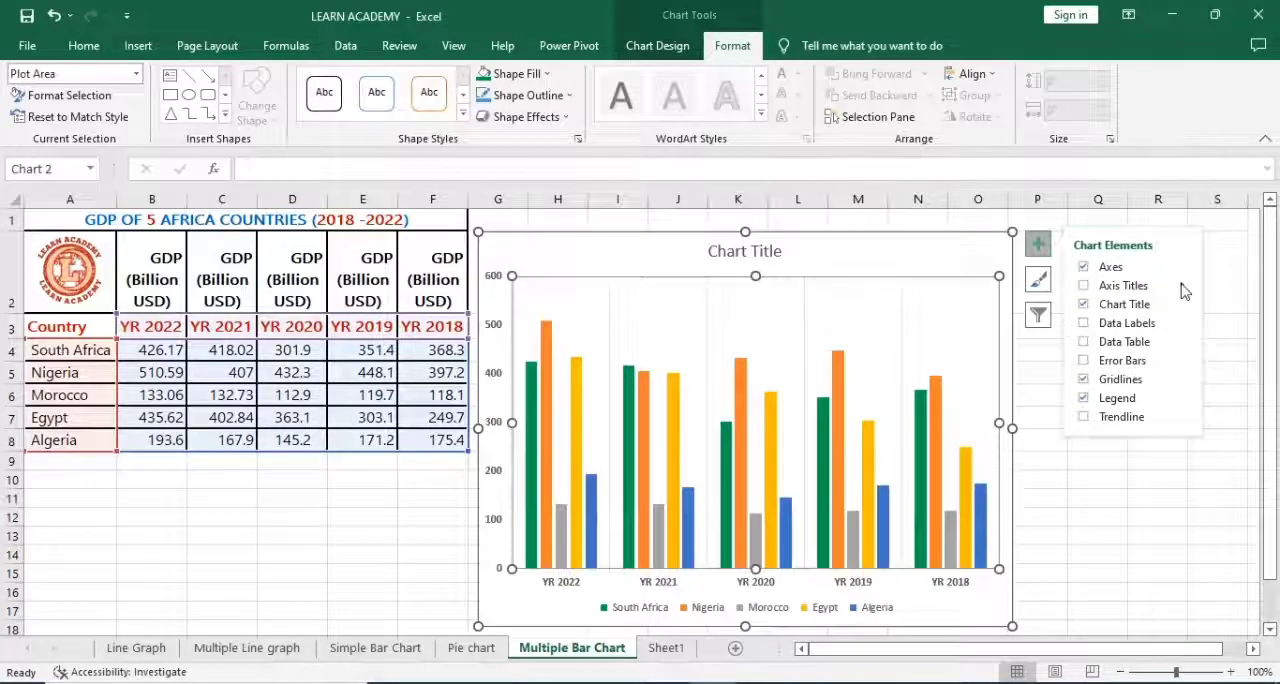
left_click(1183, 289)
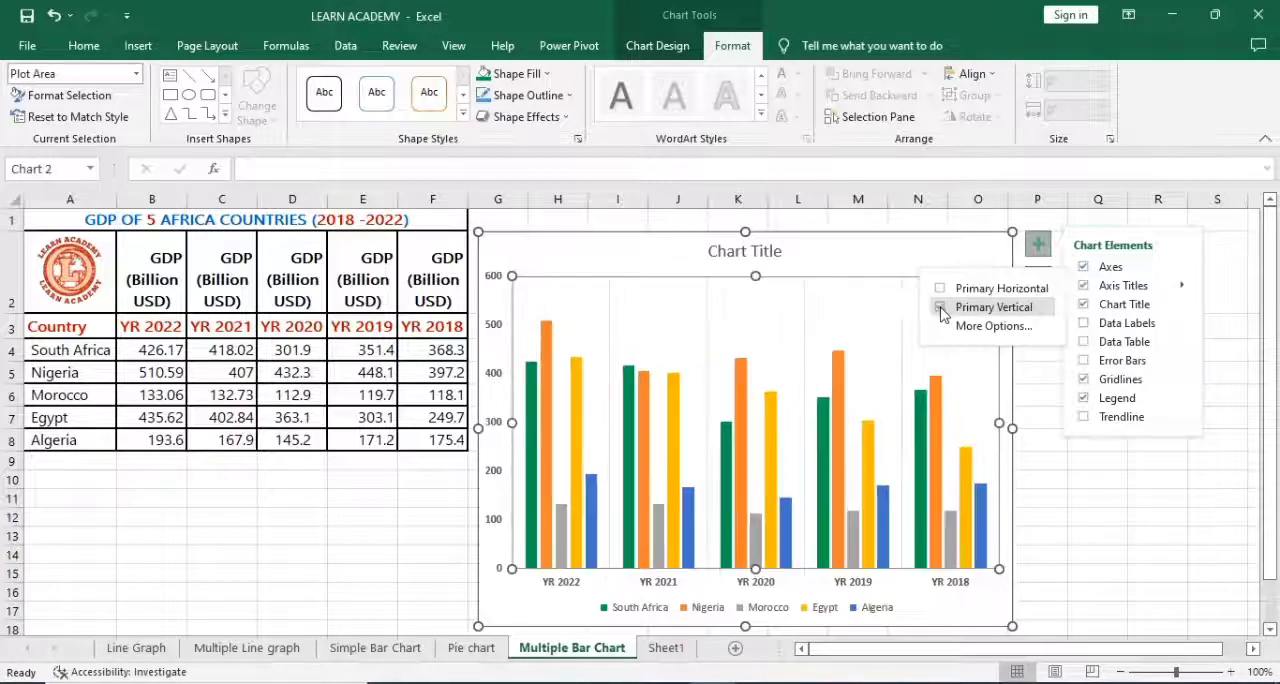
left_click(941, 309)
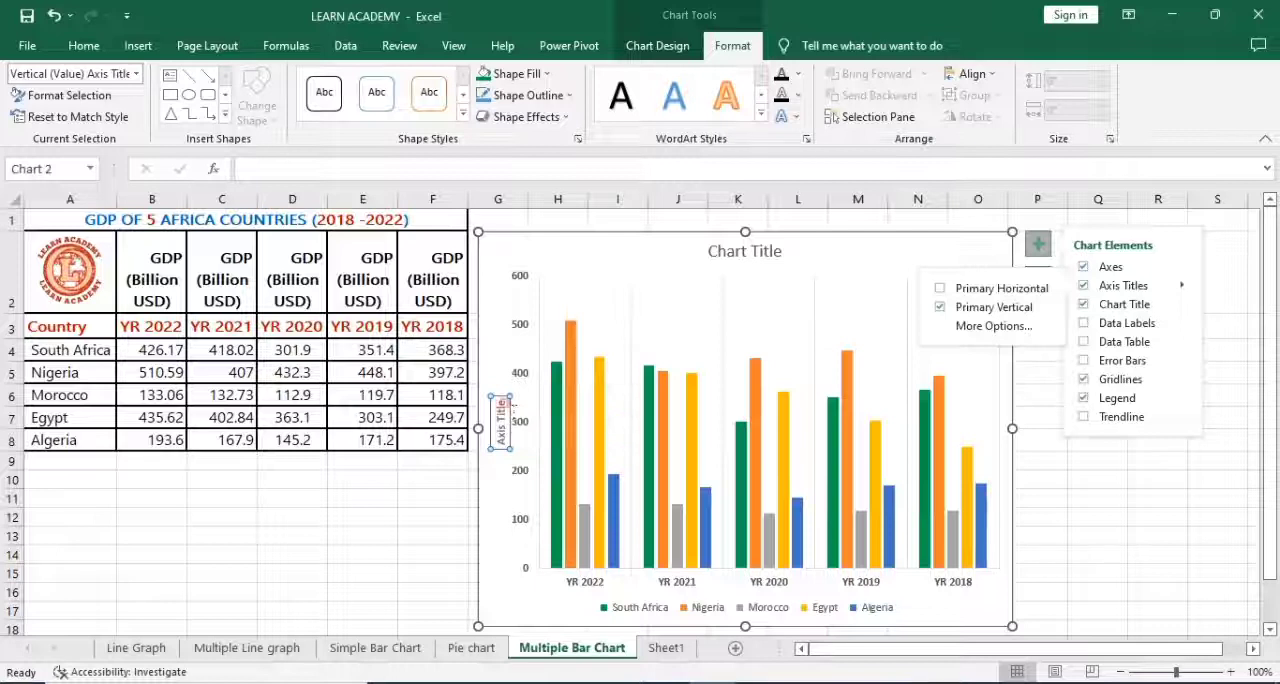
Step: Replace the vertical axis title's placeholder text with "GDP (Billion USD)"
left_click(512, 407)
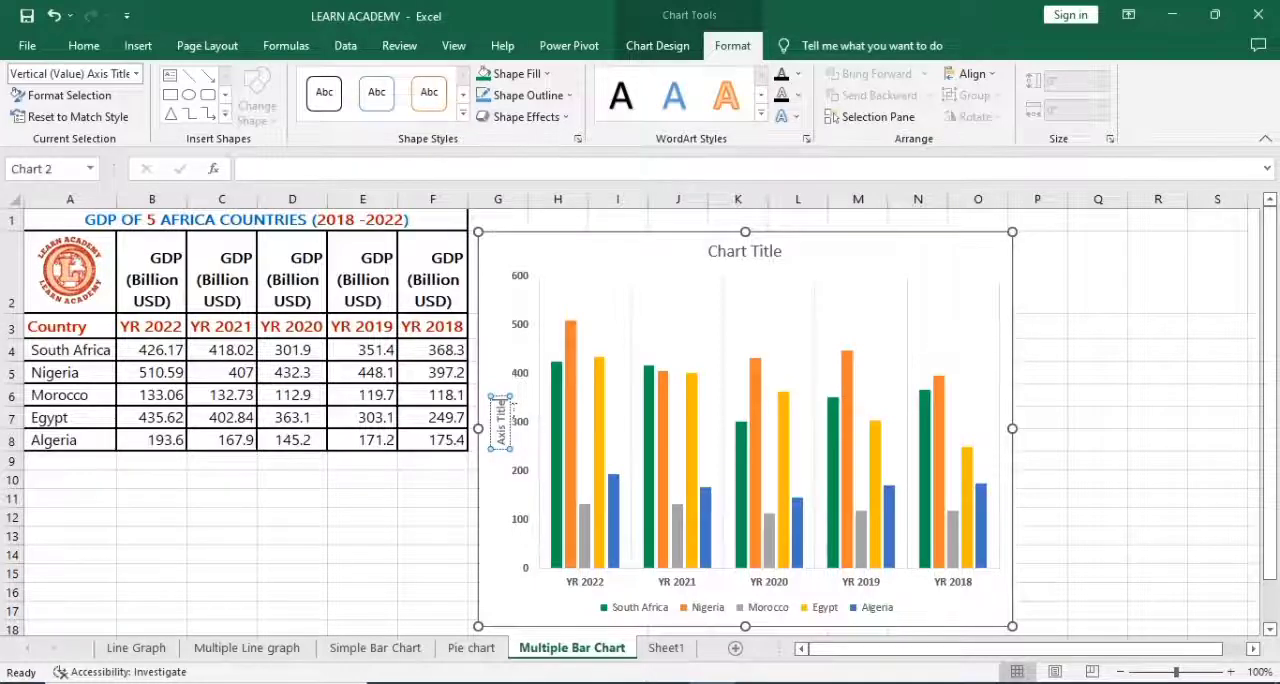
key("BackSpace")
key("BackSpace")
key("BackSpace")
key("BackSpace")
key("BackSpace")
key("BackSpace")
key("BackSpace")
key("BackSpace")
key("BackSpace")
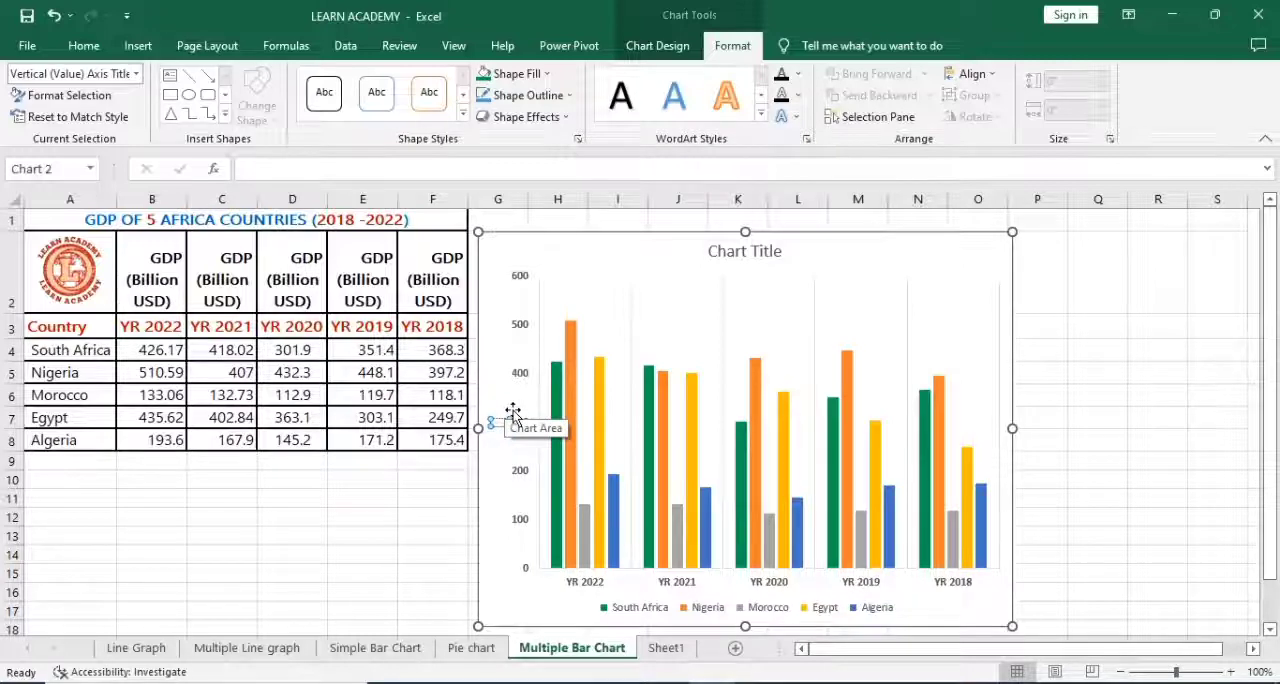
type("GDP (B")
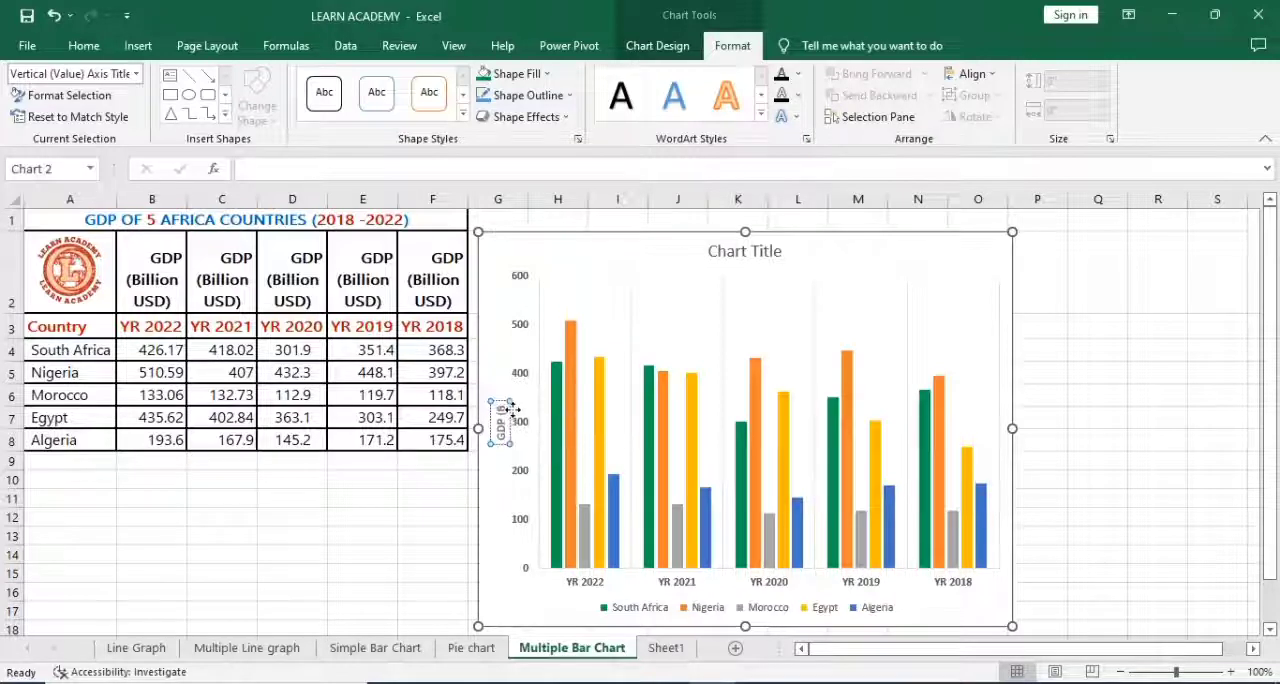
type("illion USD")
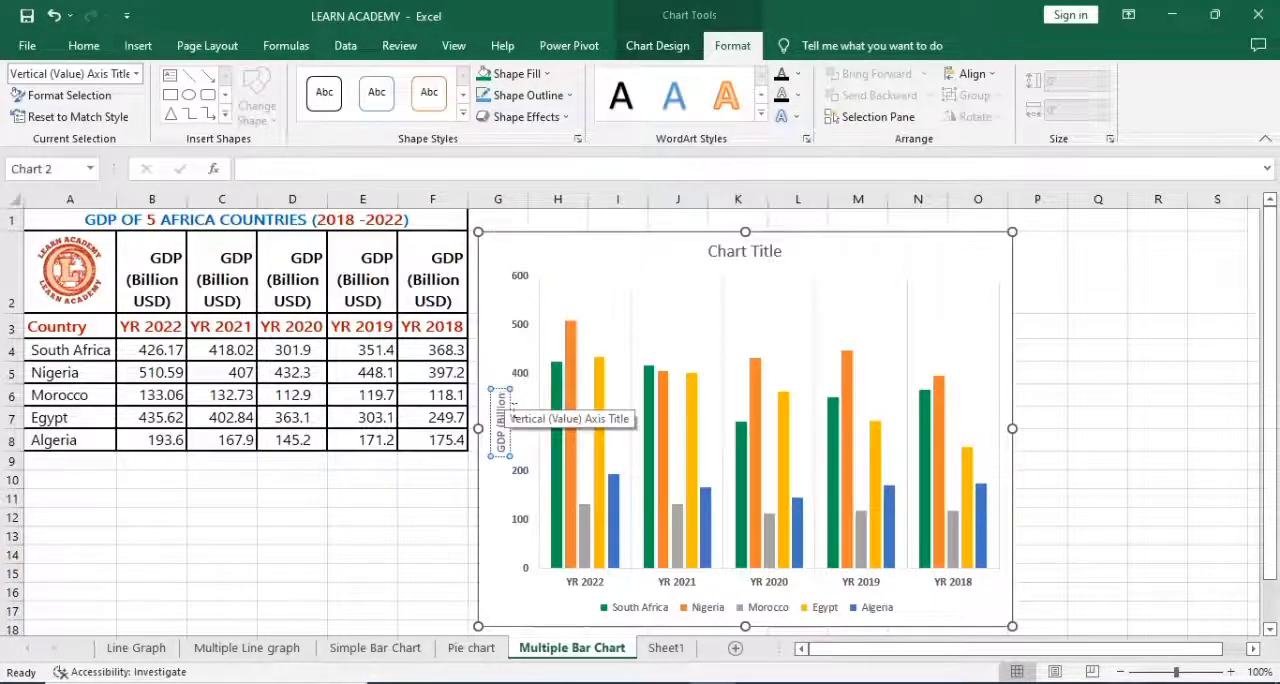
type(")")
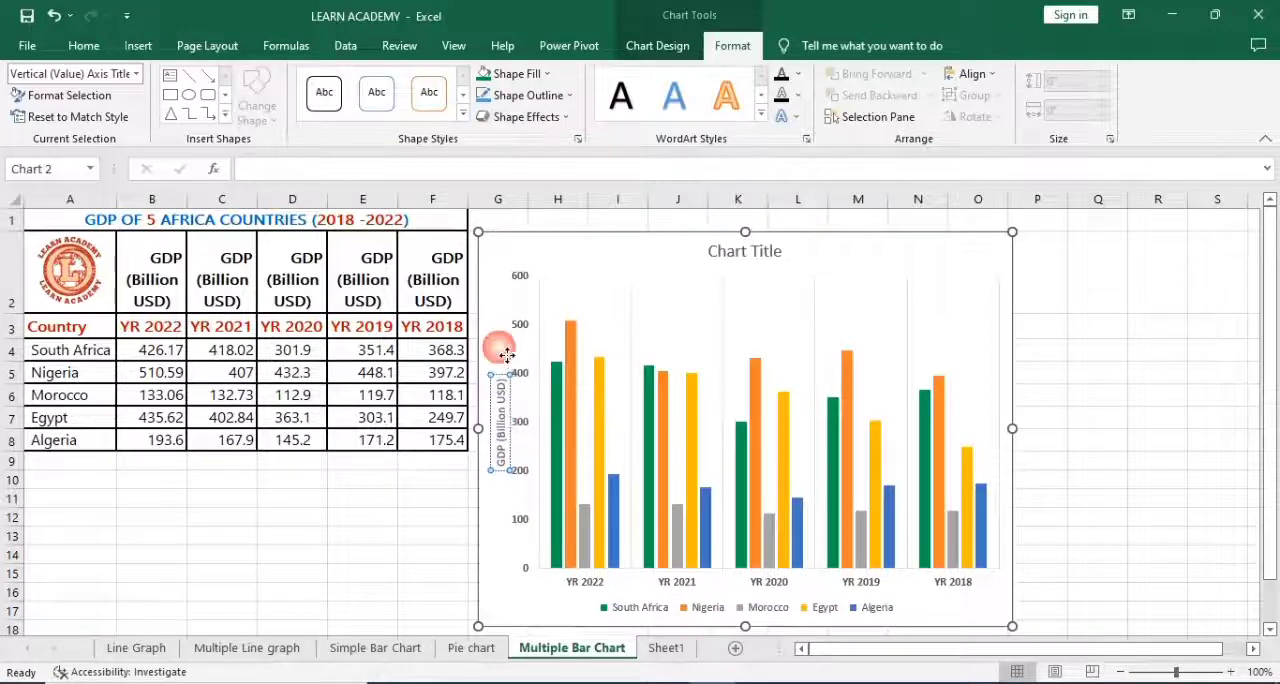
left_click(507, 354)
Step: Set the vertical axis title to font size 16 and make it bold
left_click(510, 398)
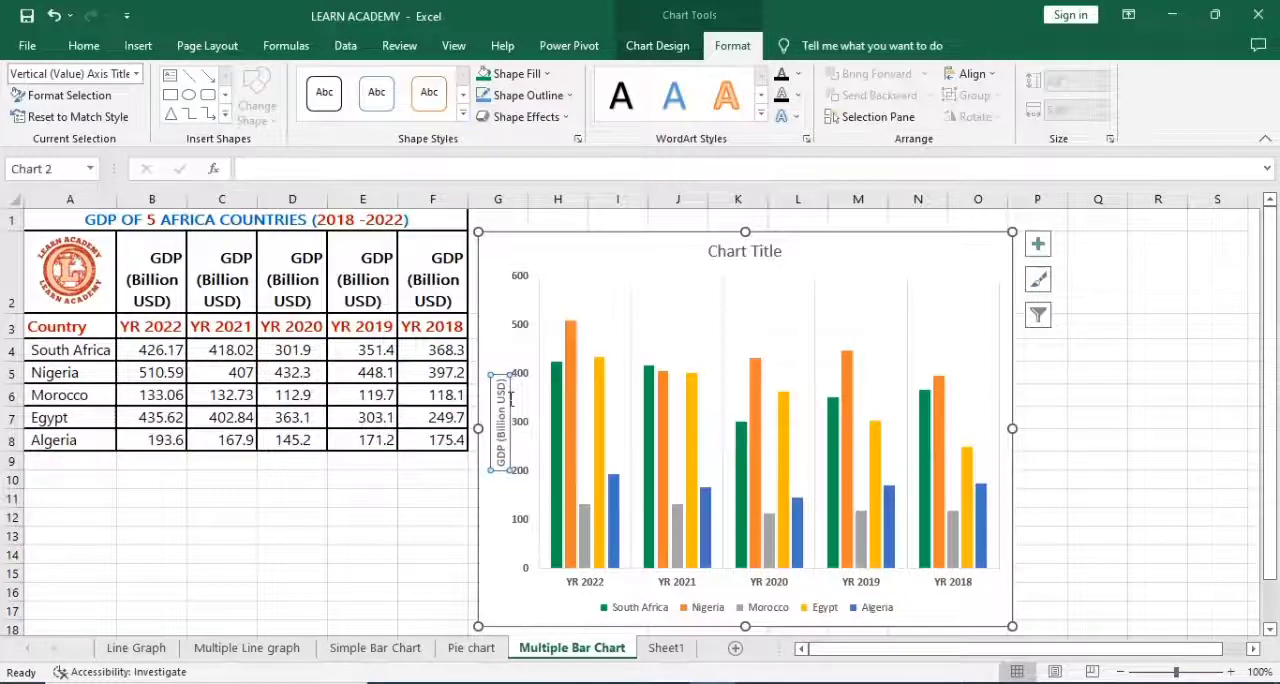
left_click(84, 47)
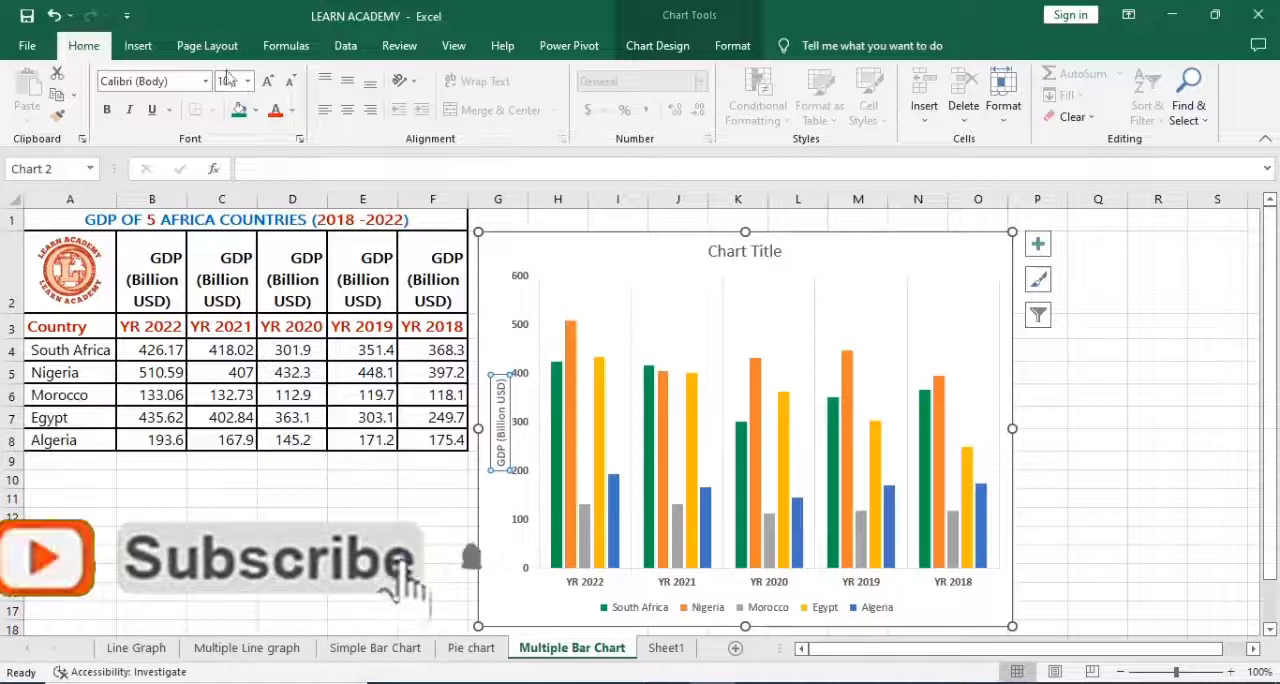
left_click(248, 81)
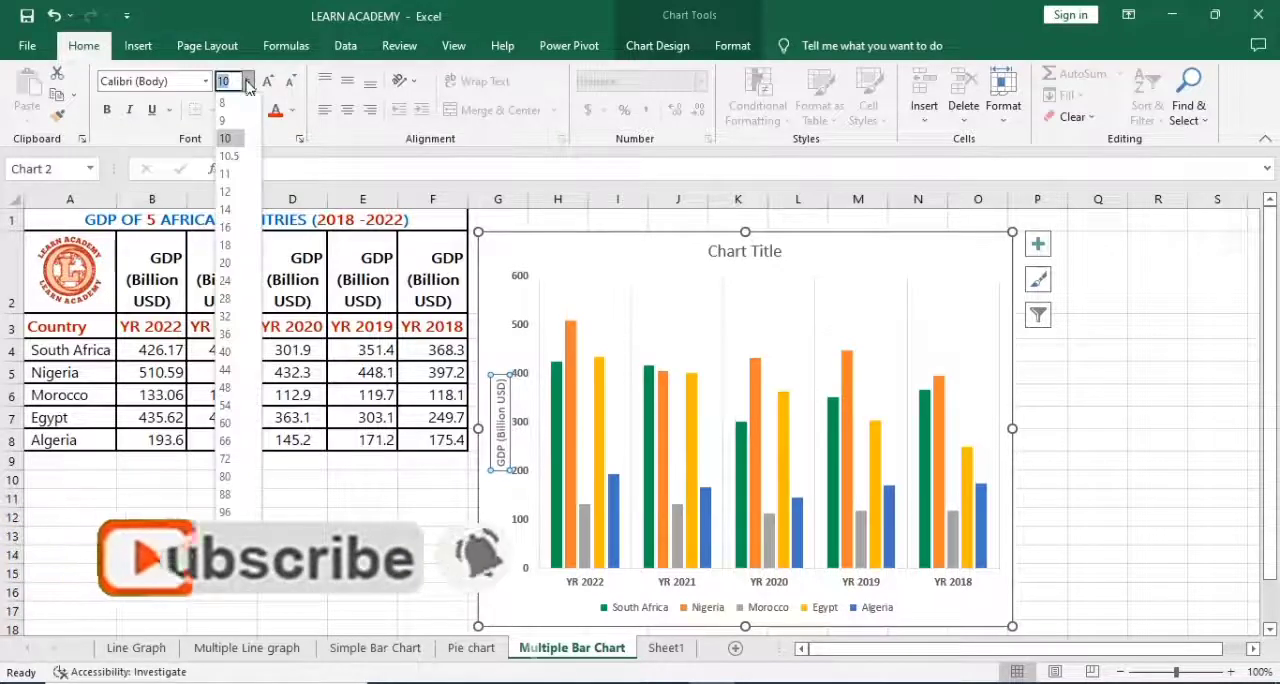
left_click(225, 228)
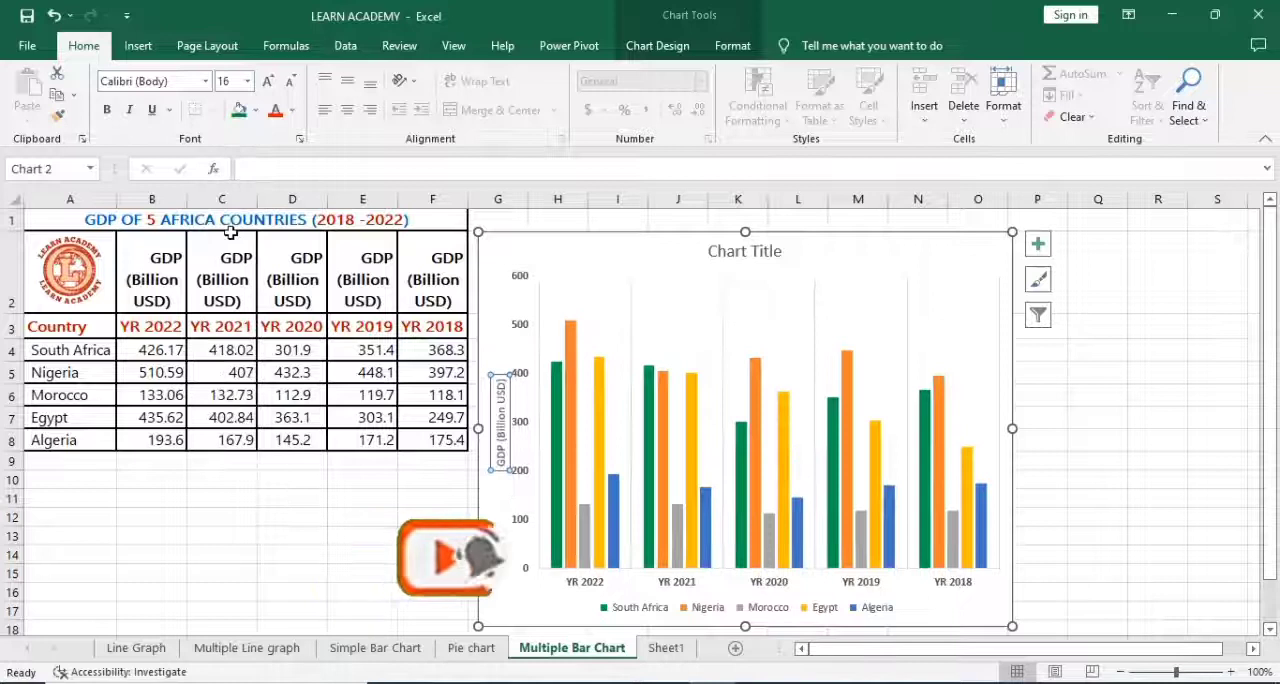
left_click(107, 111)
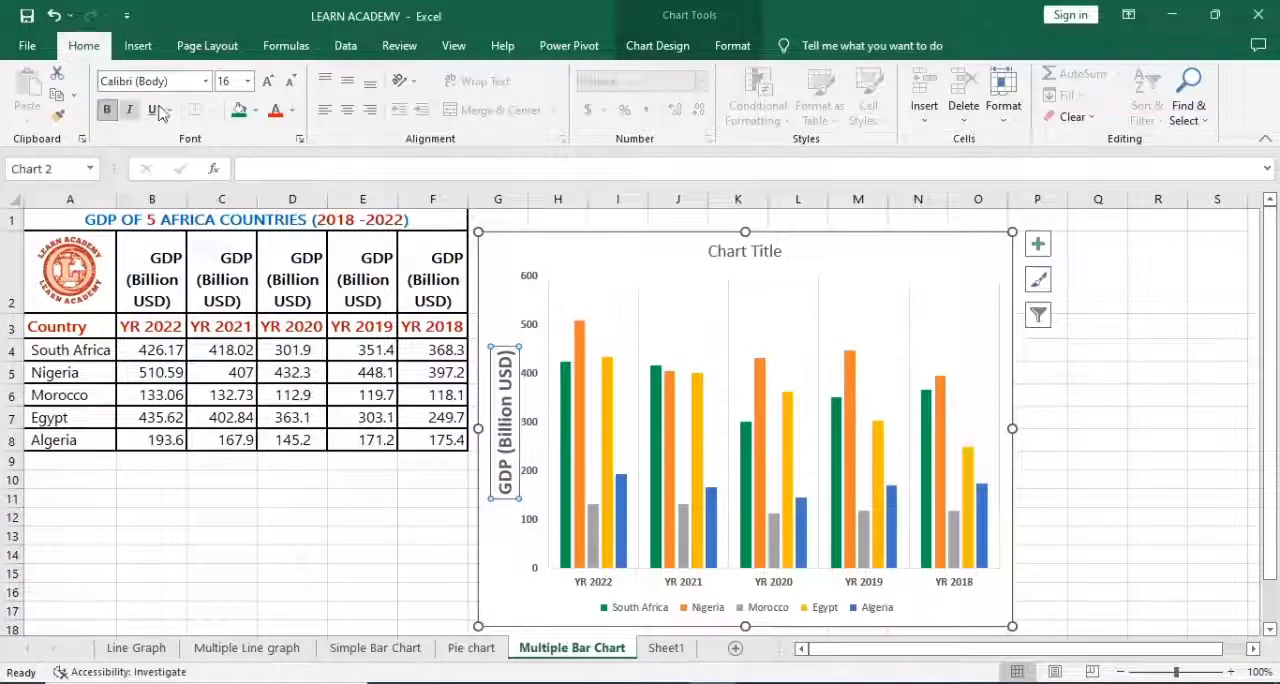
Step: Change the vertical axis title's font to Arial Black
left_click(207, 86)
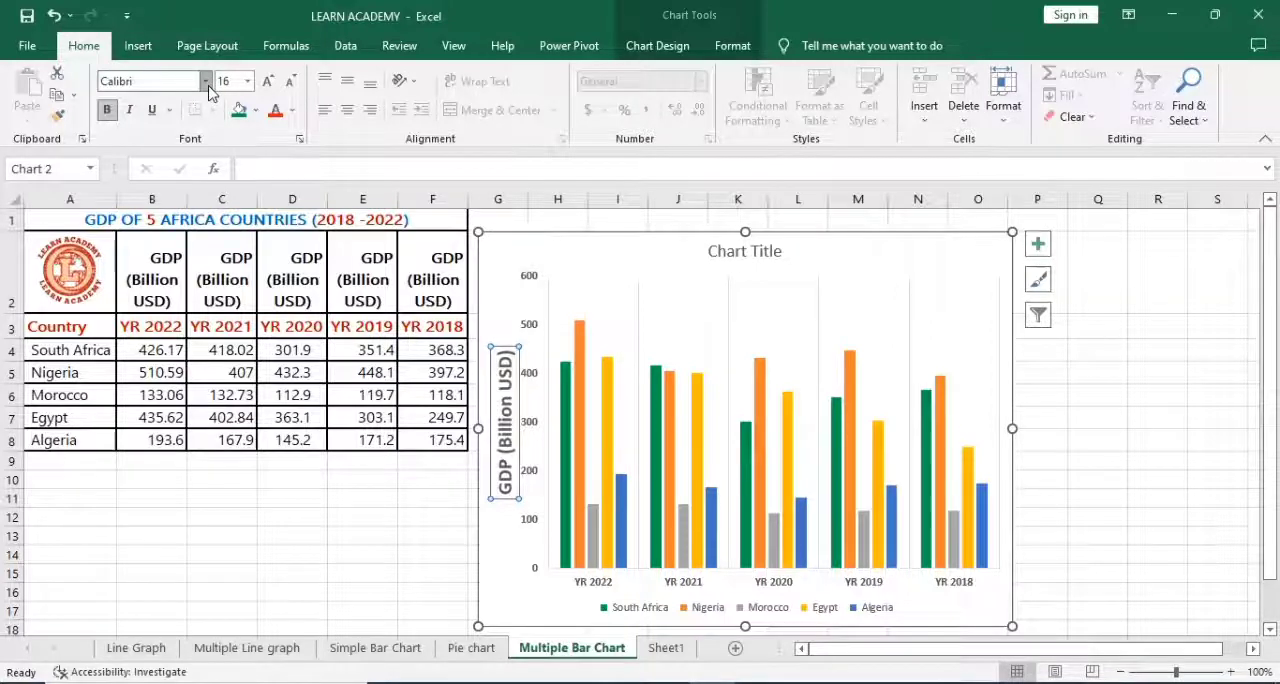
left_click(207, 86)
left_click(206, 86)
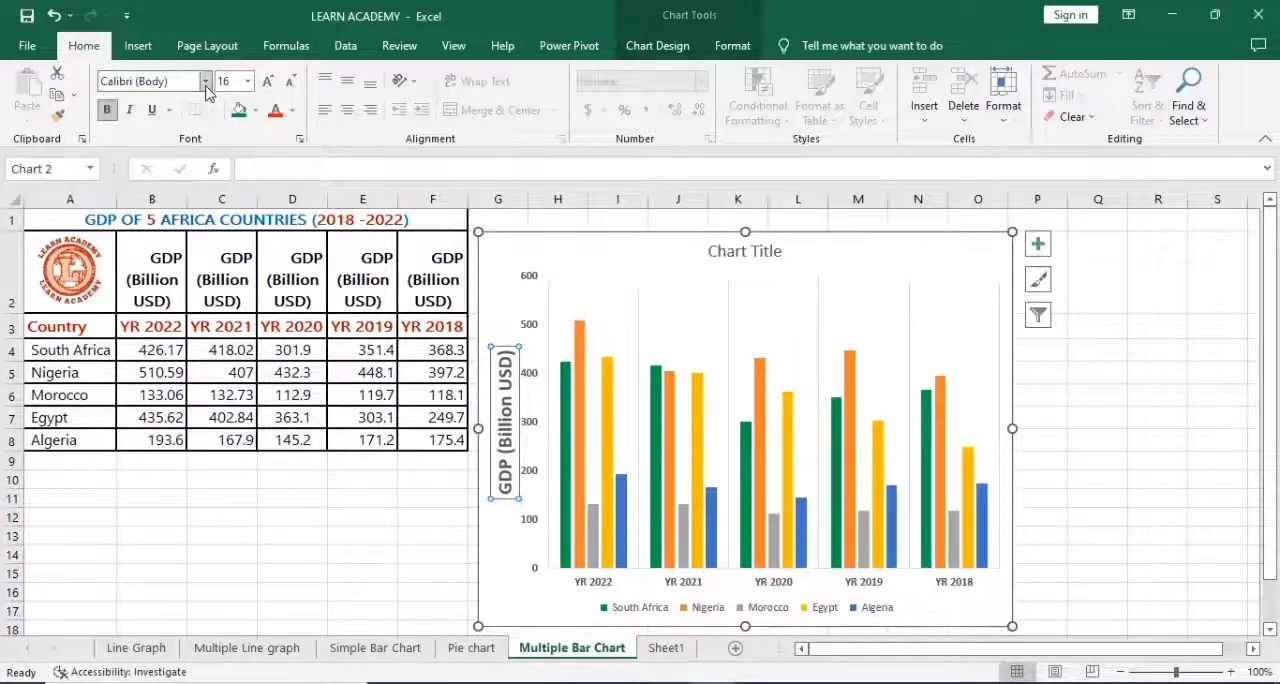
left_click(207, 87)
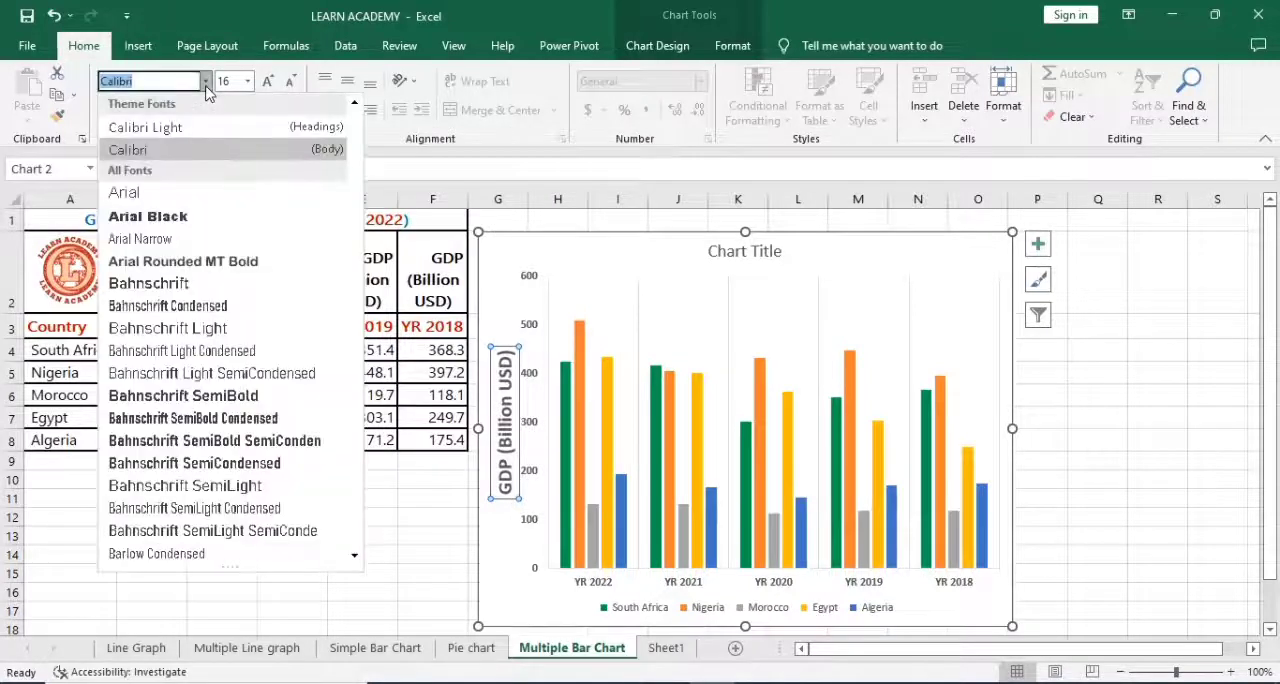
left_click(148, 218)
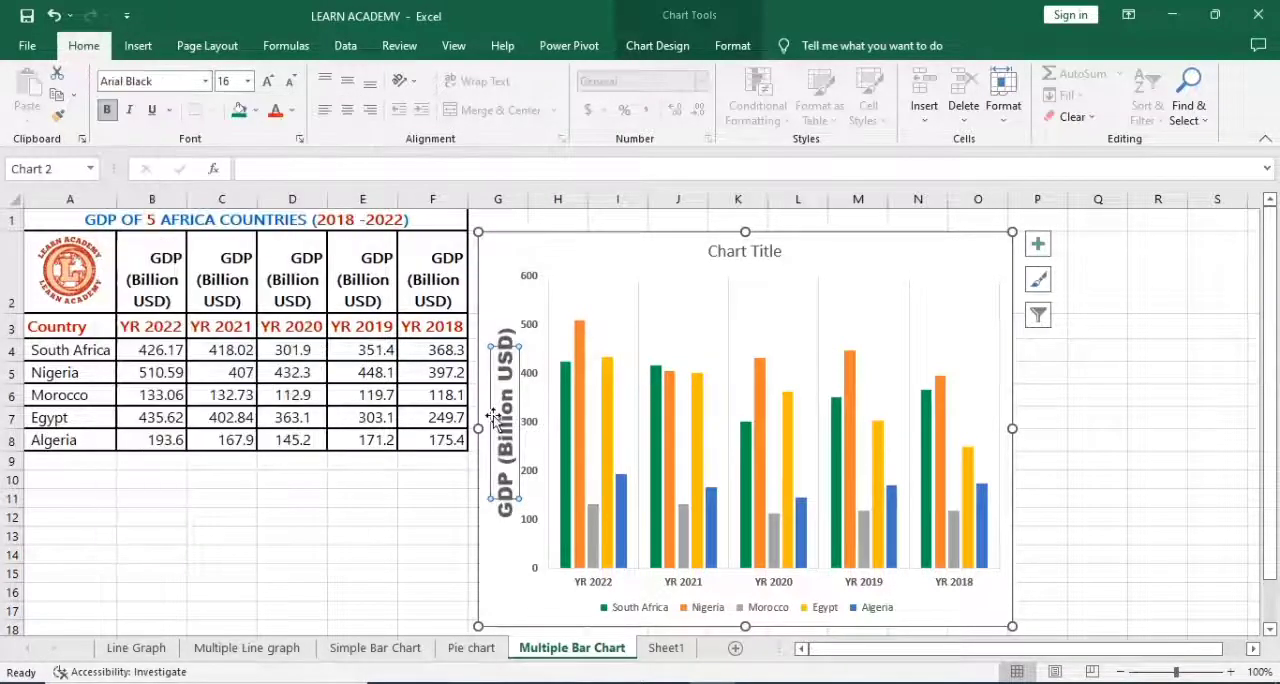
Step: Widen the chart slightly at its right edge and place the legend on the right of the plot
left_click(568, 415)
left_click_drag(1024, 431, 1038, 433)
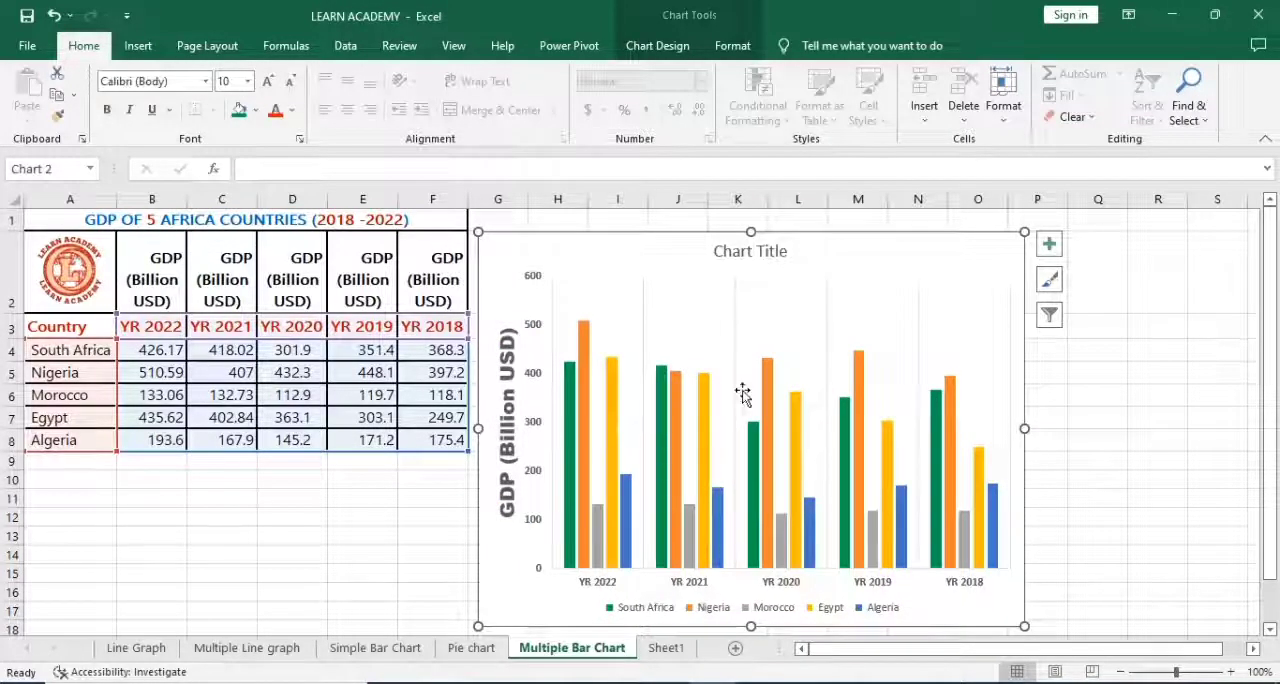
left_click(656, 614)
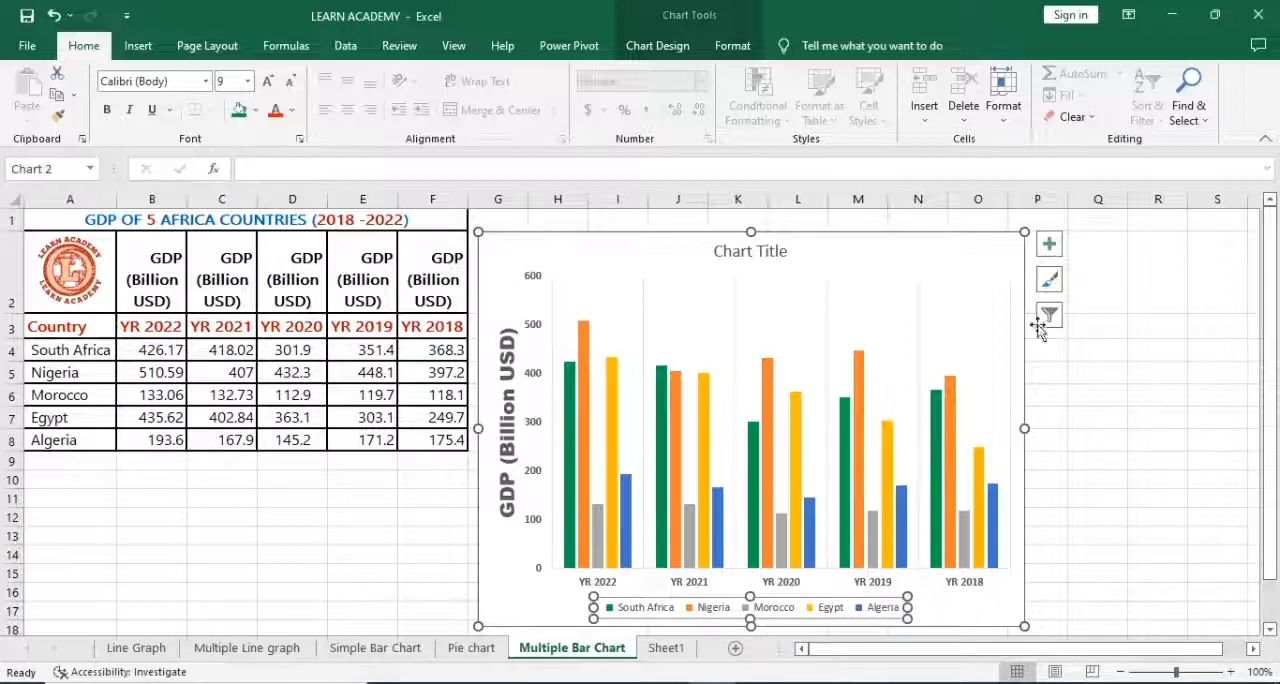
left_click(1050, 248)
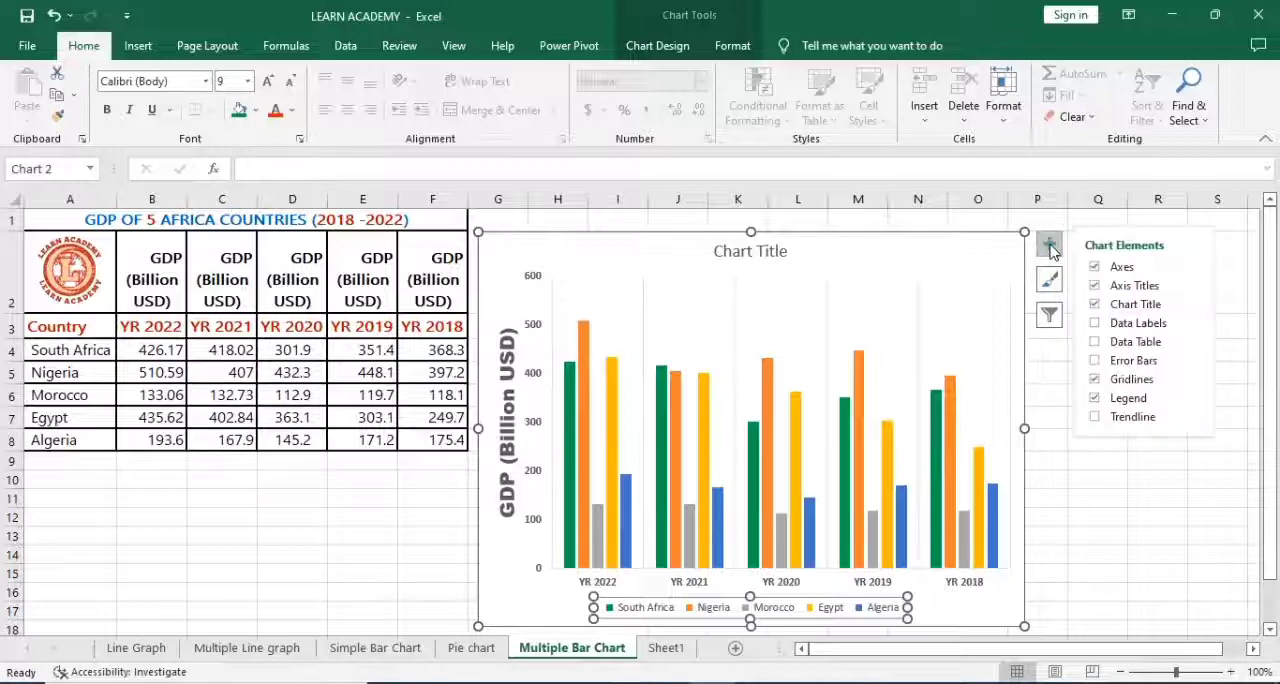
left_click(1196, 403)
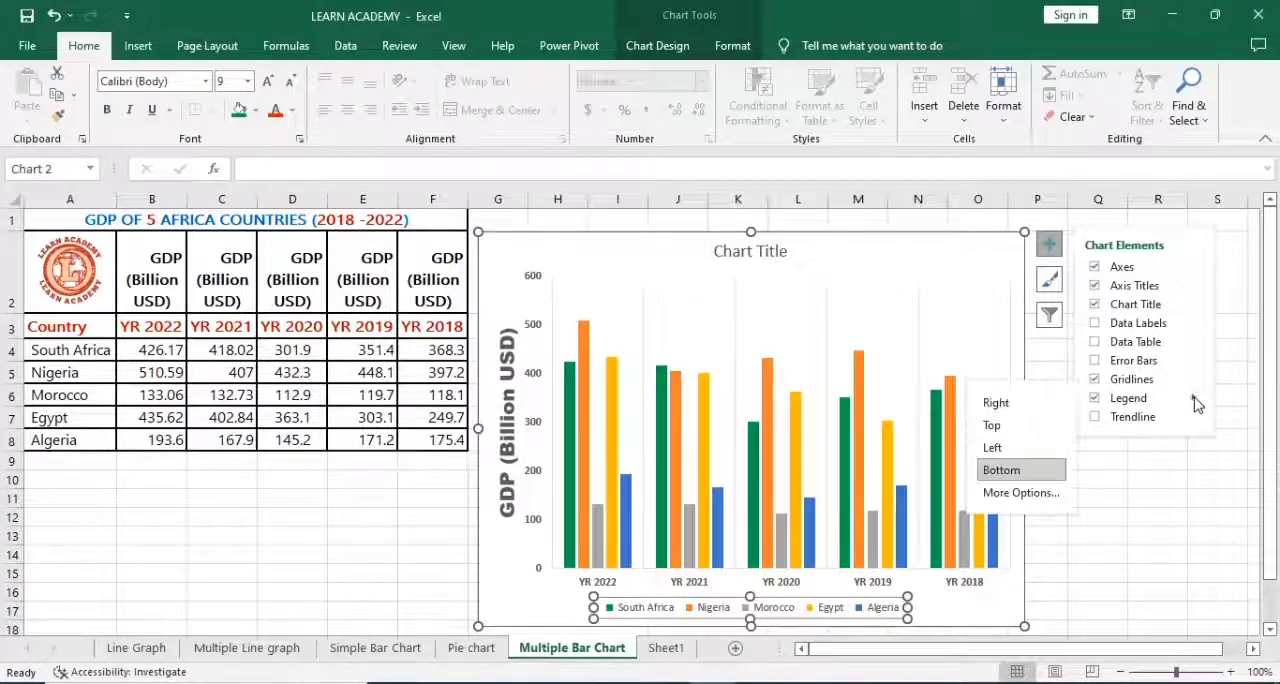
left_click(1016, 415)
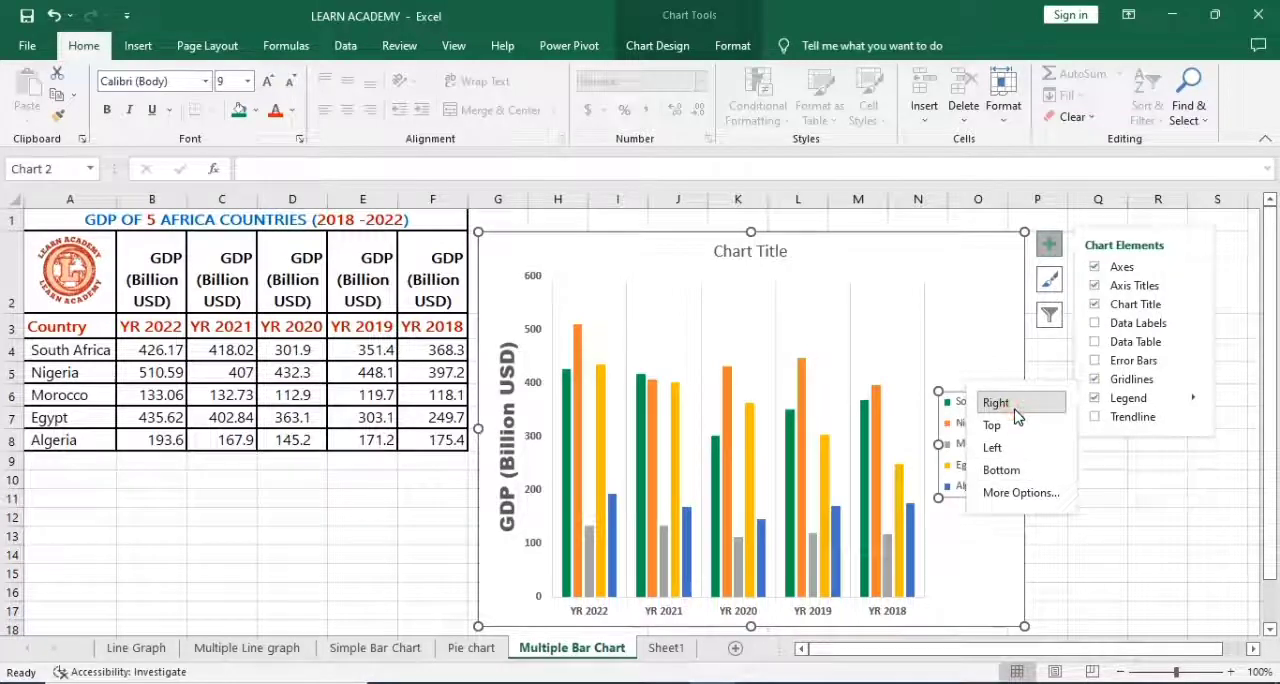
left_click(990, 562)
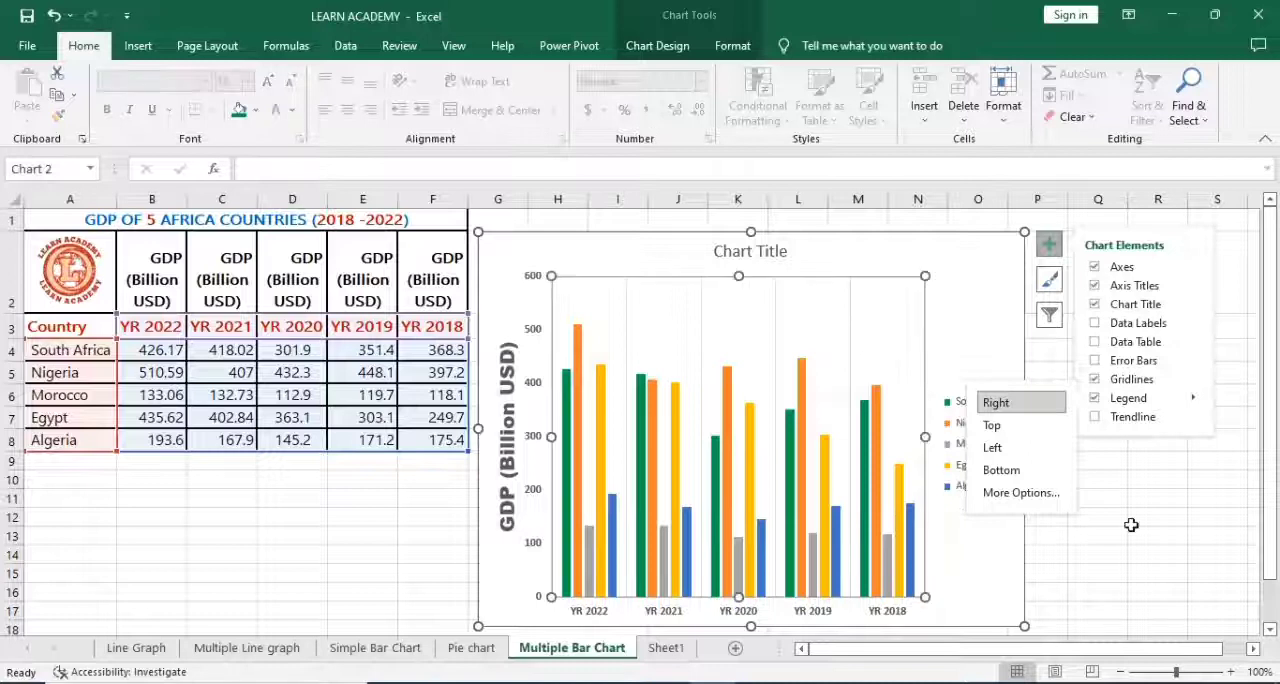
left_click(1090, 514)
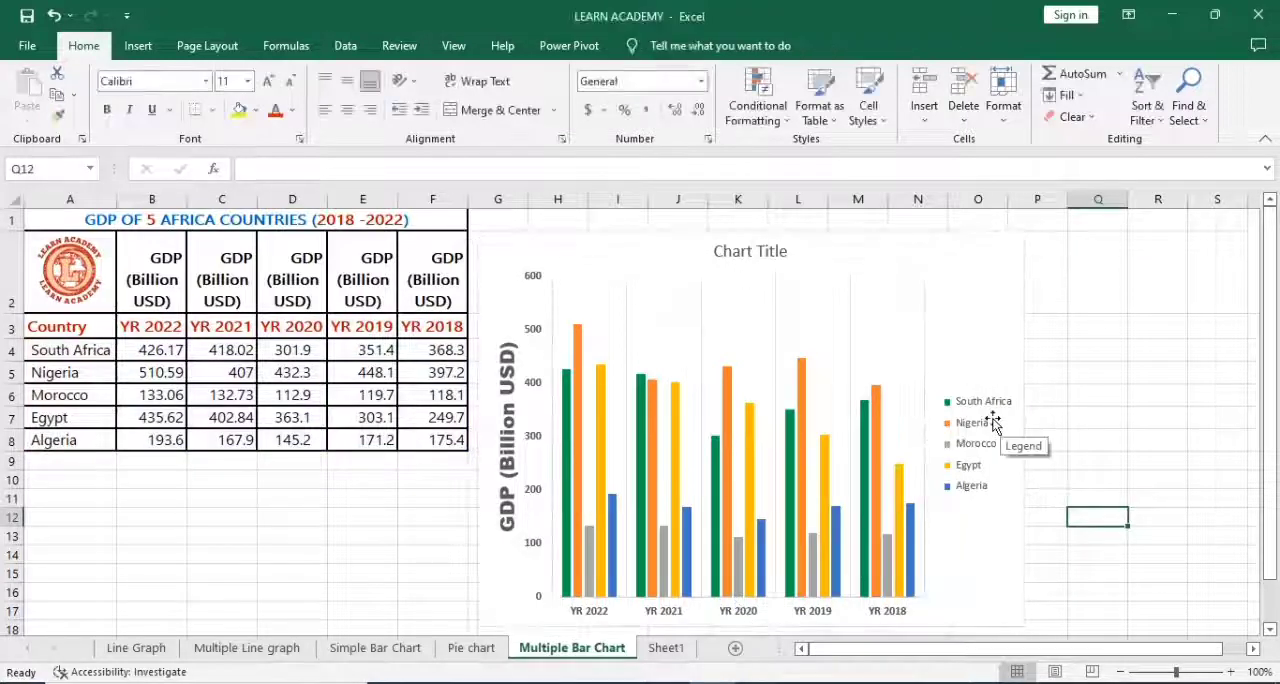